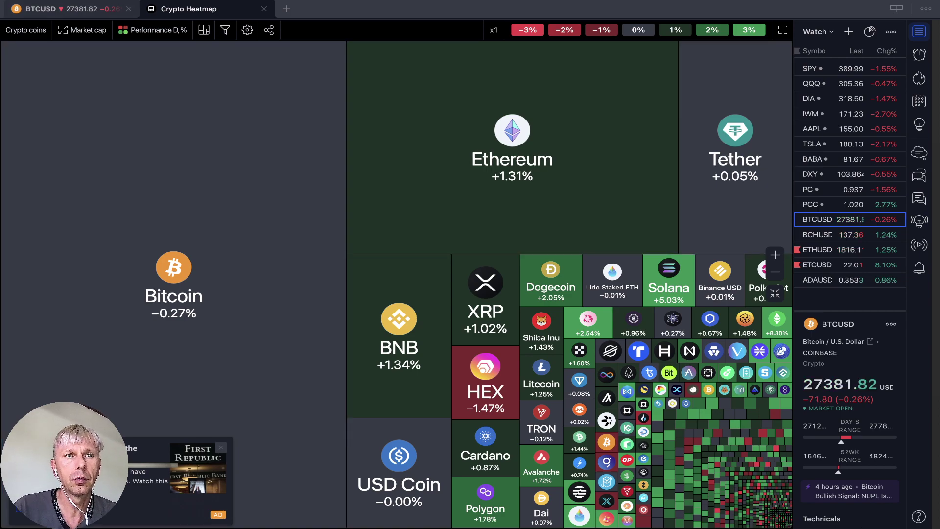
Switch to the BTCUSD chart, set it to daily, and extend the price trendline's end to about 27,799 on 18 Mar
key(ctrl+Tab)
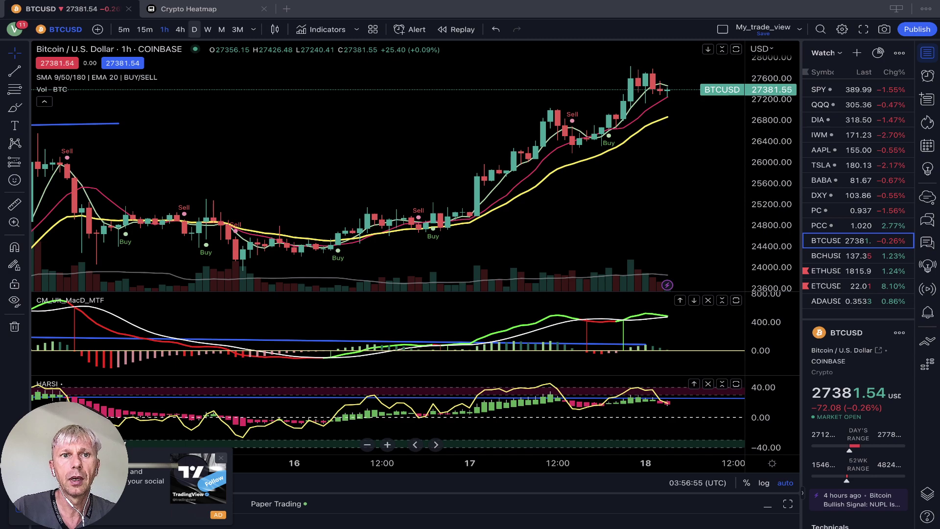
click(195, 29)
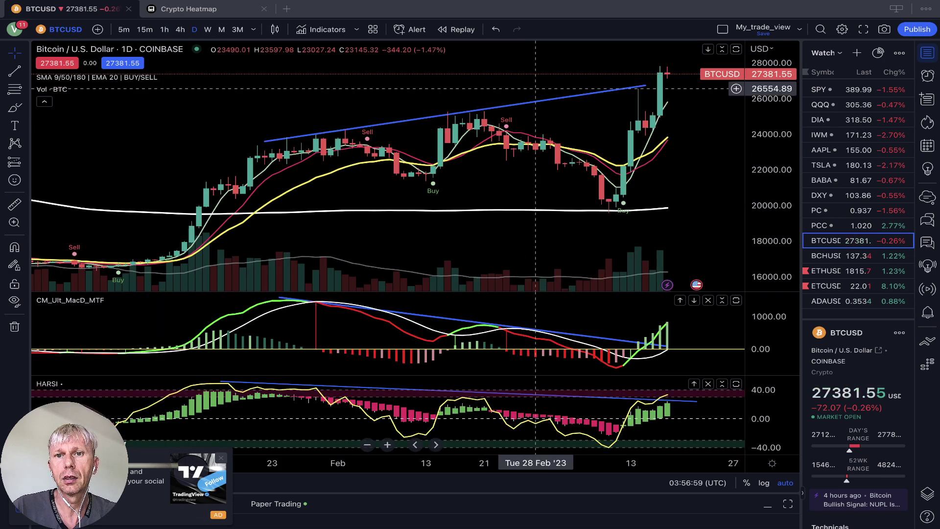
click(602, 92)
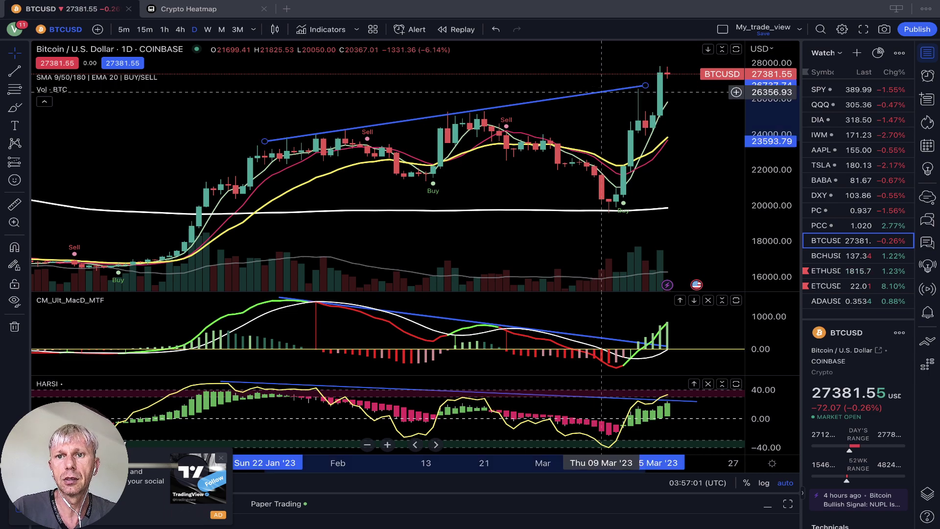
drag(645, 85, 668, 66)
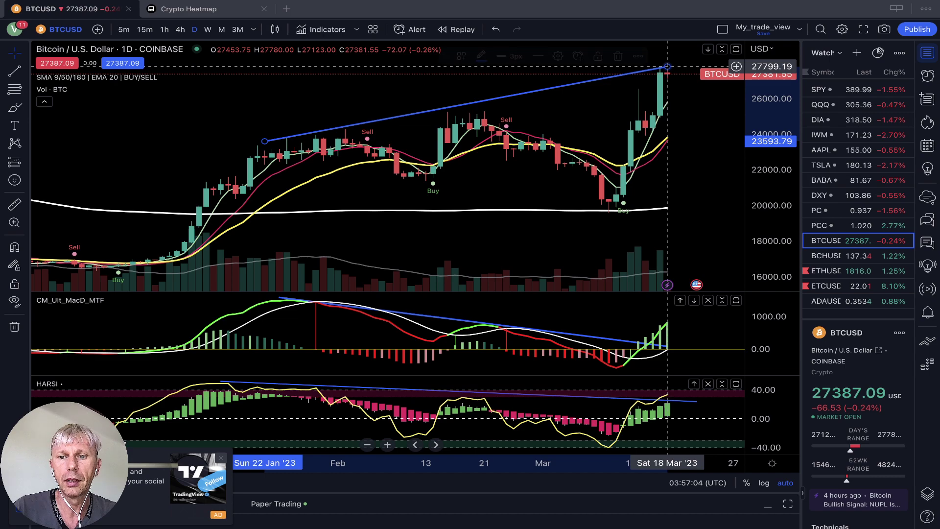
Move the end of the MACD trendline to about 946 on 19 Mar and the end of the HARSI trendline to about 34 on 23 Mar
click(624, 338)
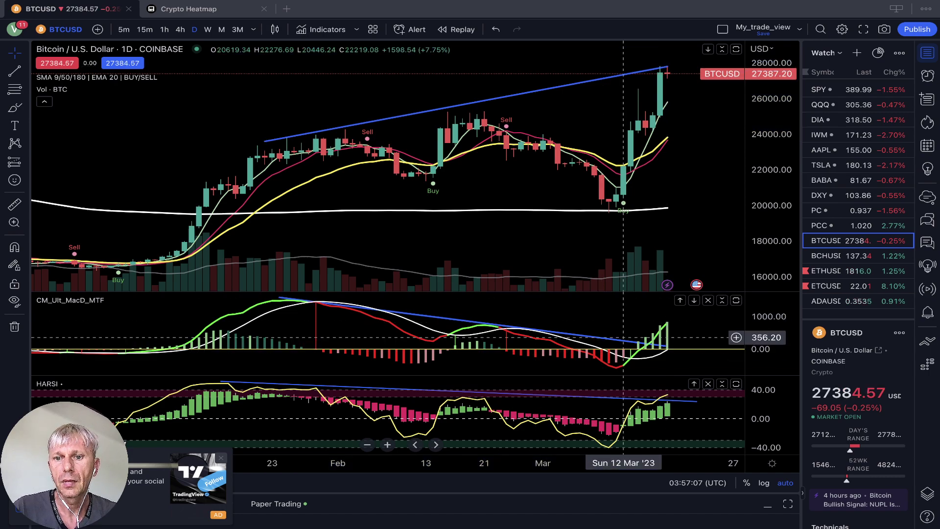
click(624, 339)
drag(668, 346, 675, 319)
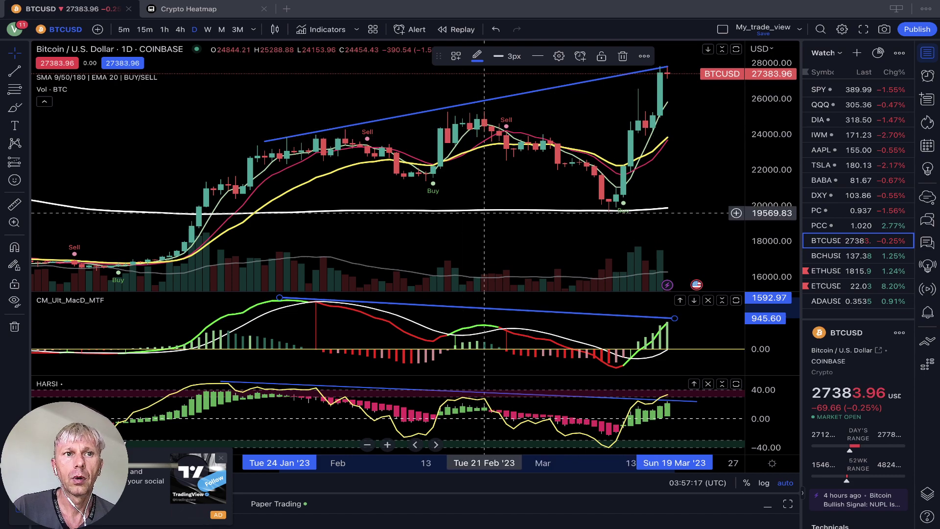
click(491, 210)
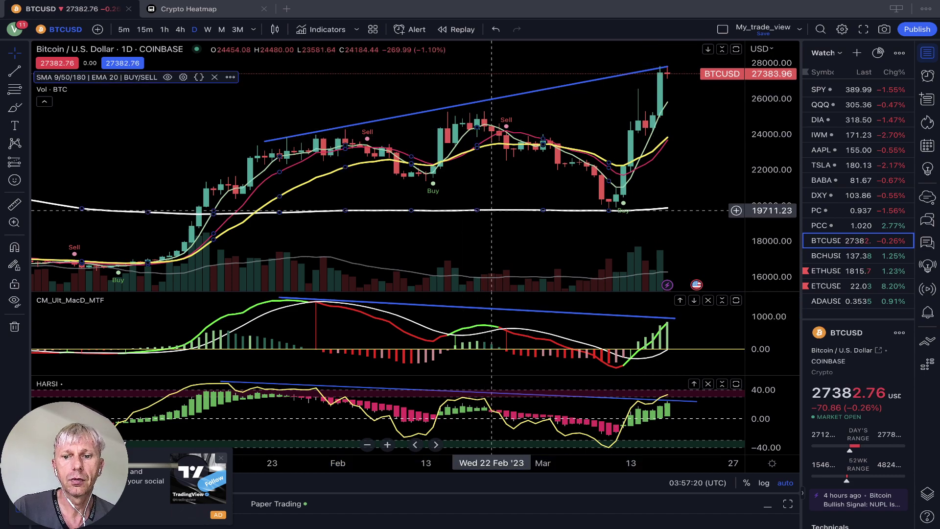
click(543, 175)
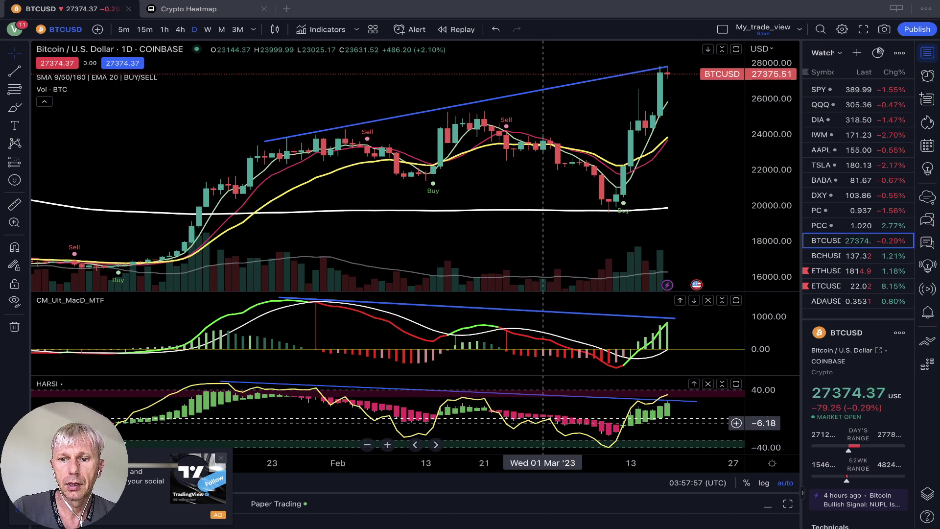
drag(697, 400, 704, 394)
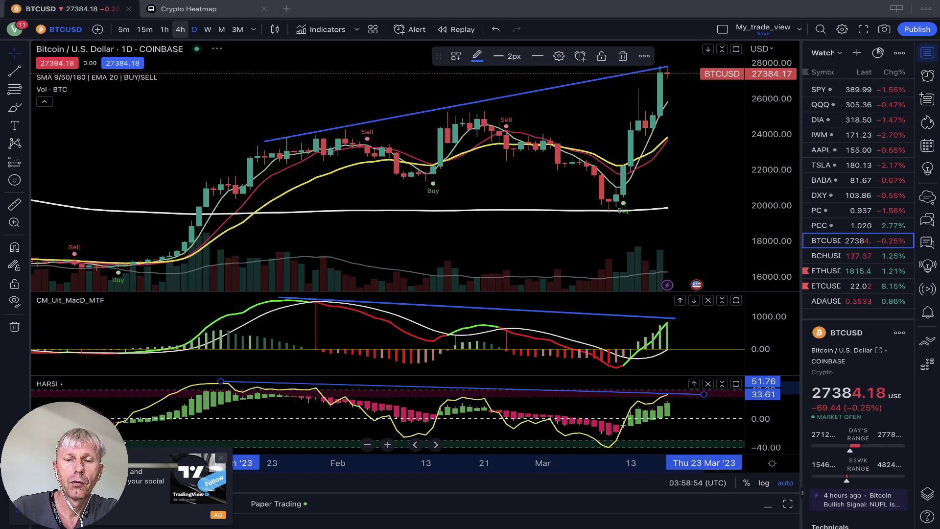
On the 4-hour chart, shift the MACD trendline slightly up and draw a histogram trendline from about 510 on 14 Mar to 195 on 17 Mar
click(180, 29)
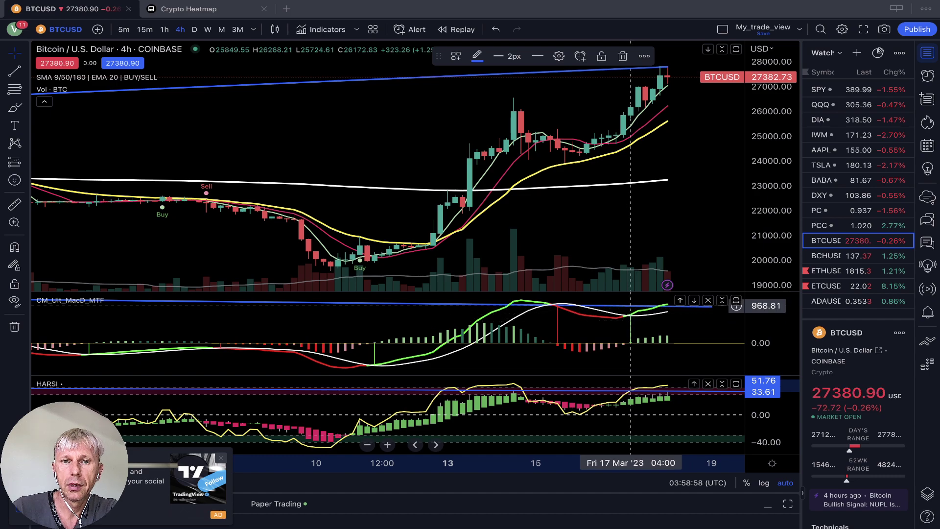
drag(631, 305, 587, 307)
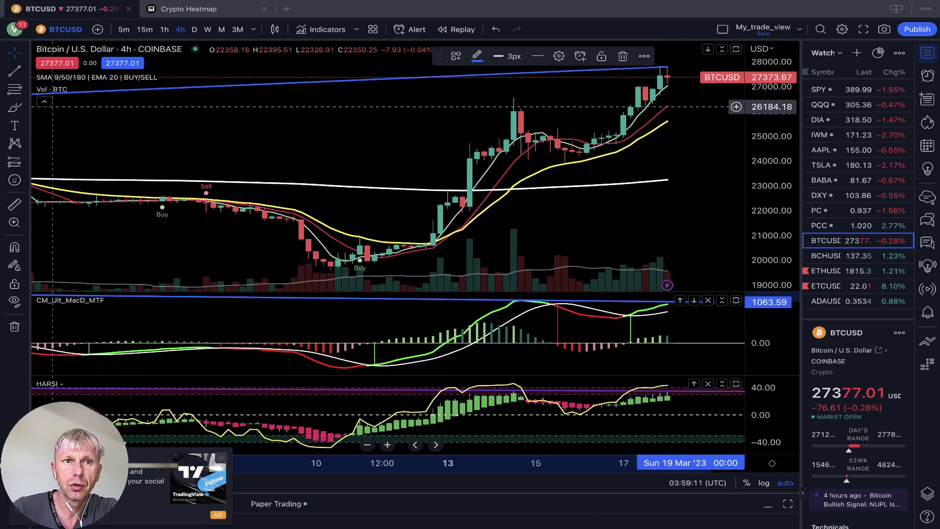
key(alt+t)
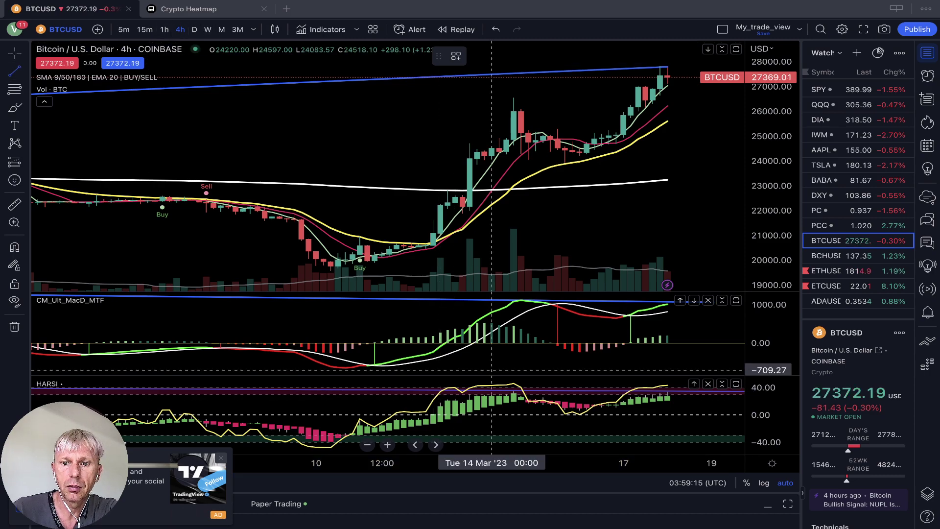
click(491, 323)
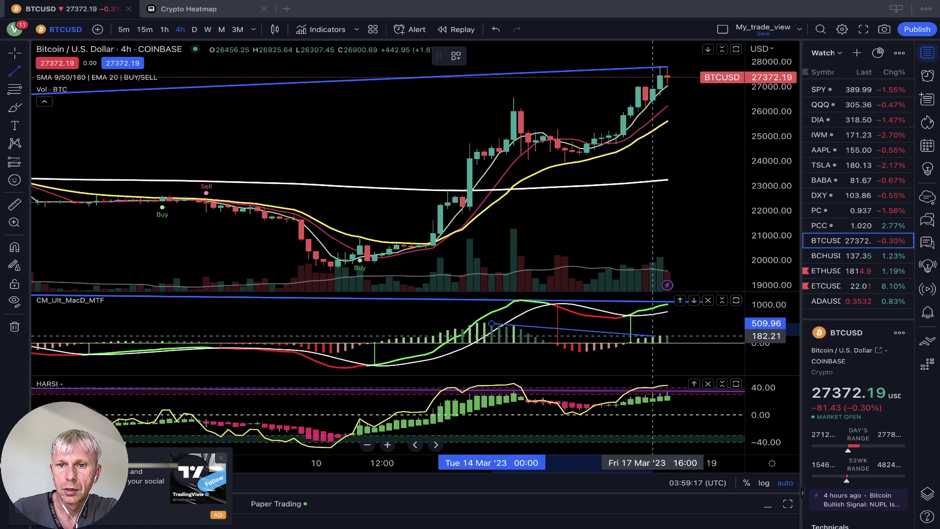
click(653, 335)
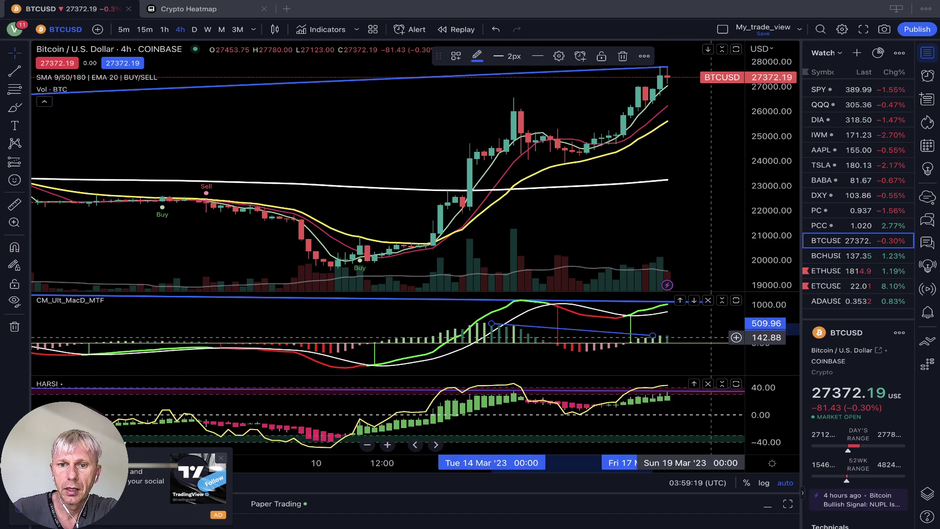
On the 1-hour chart, move the histogram trendline onto the MACD peaks, from about 732 on 14 Mar to about 553 on 18 Mar
scroll(608, 343, right, 2)
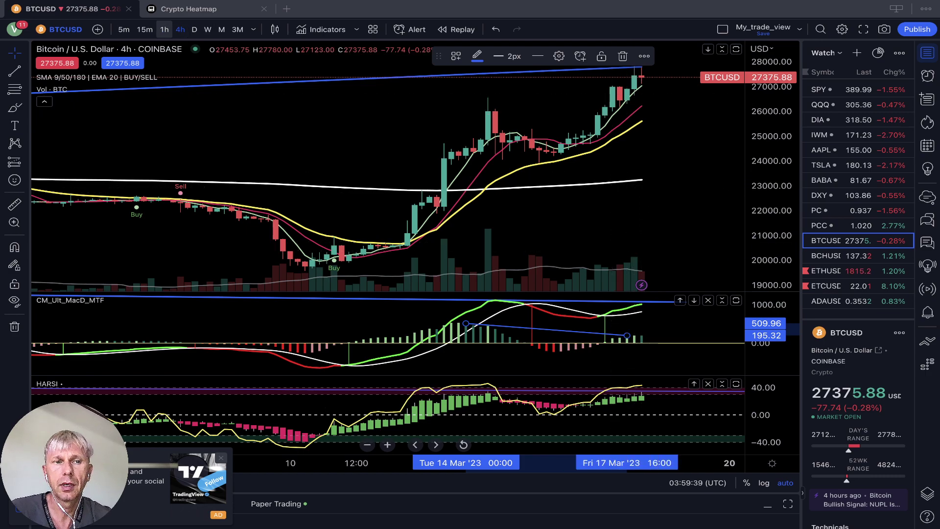
click(164, 30)
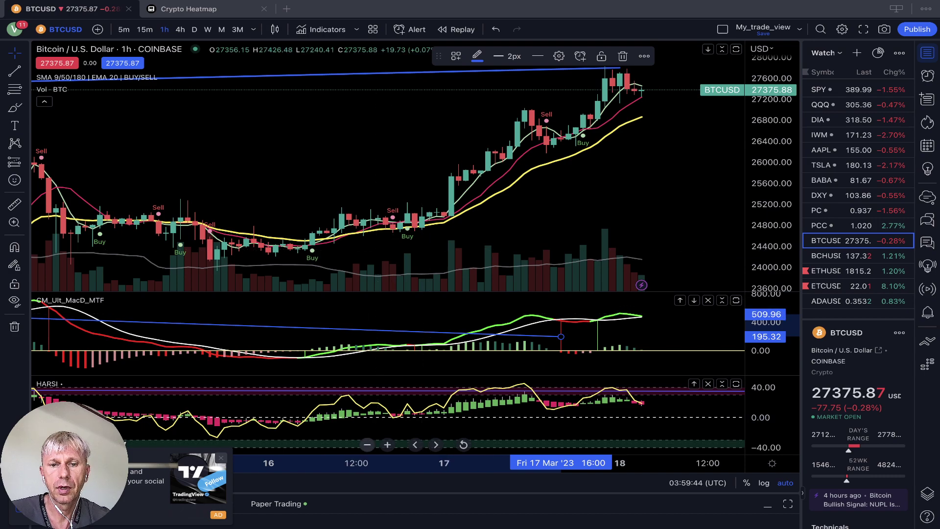
scroll(561, 337, down, 5)
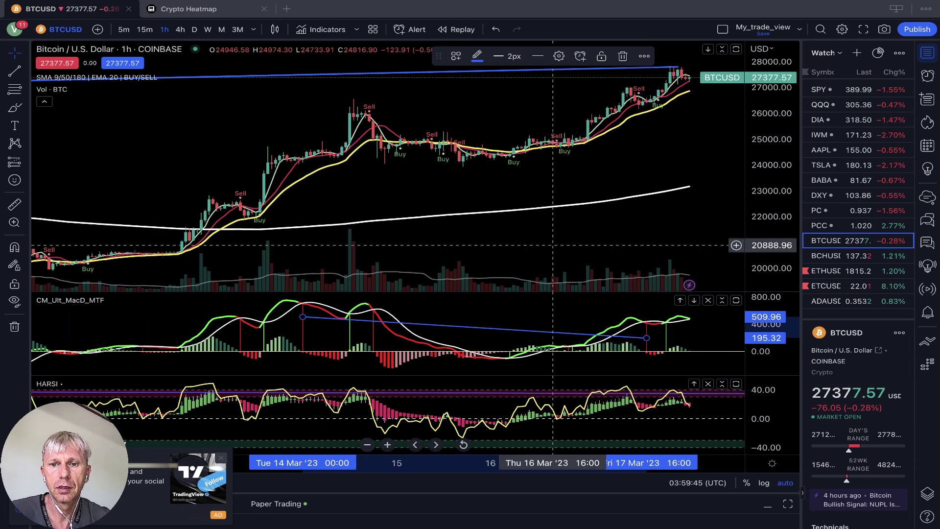
click(553, 245)
scroll(482, 177, right, 2)
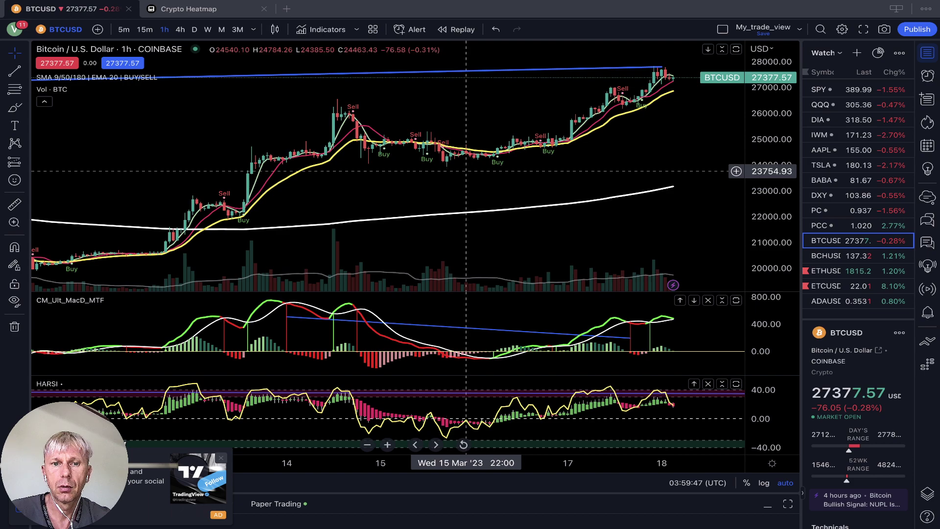
scroll(481, 166, right, 2)
mouse_move(475, 328)
mouse_down()
mouse_move(507, 313)
mouse_move(494, 314)
mouse_up()
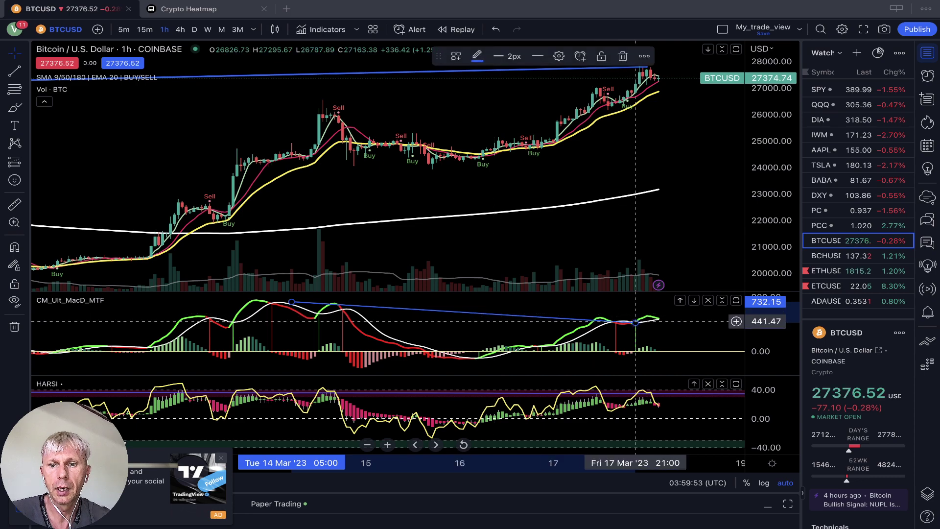
drag(636, 322, 663, 314)
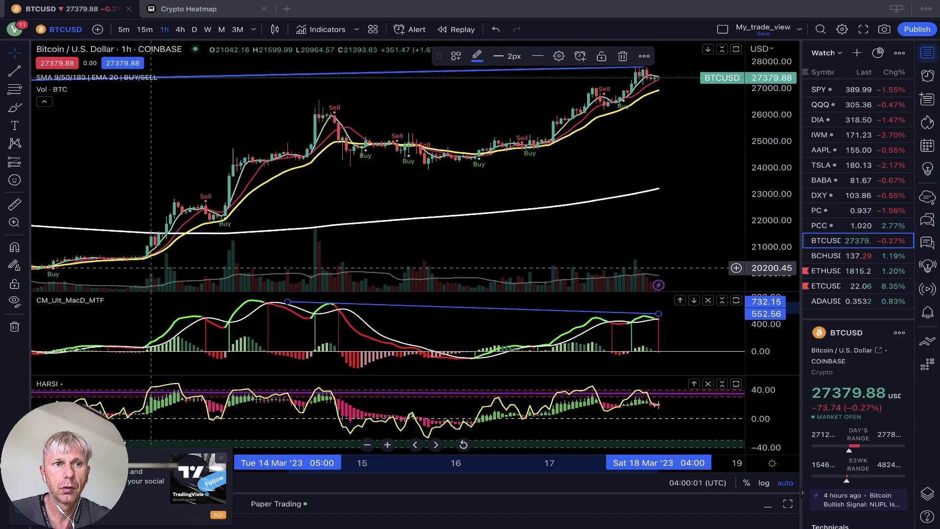
Draw a trendline across the 1-hour HARSI peaks from about 51.75 on 13 Mar to about 42.68 on 18 Mar
click(15, 71)
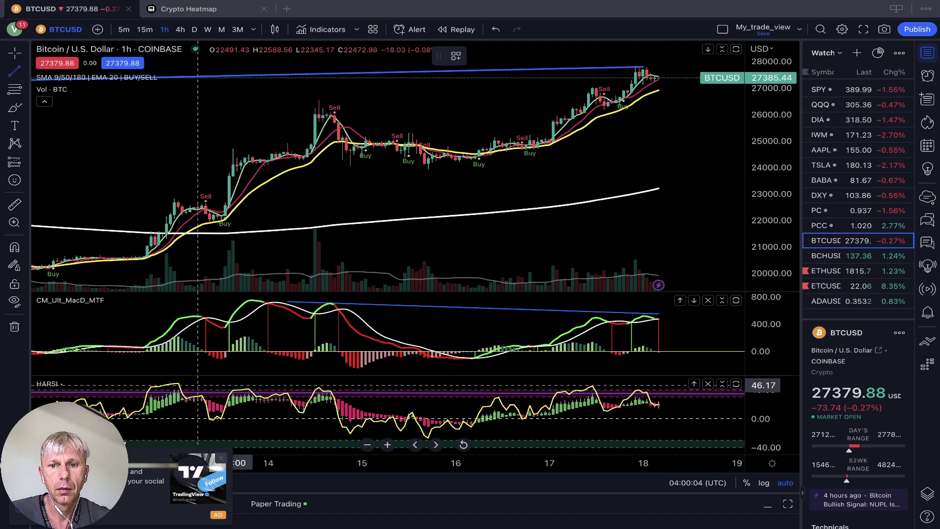
click(178, 381)
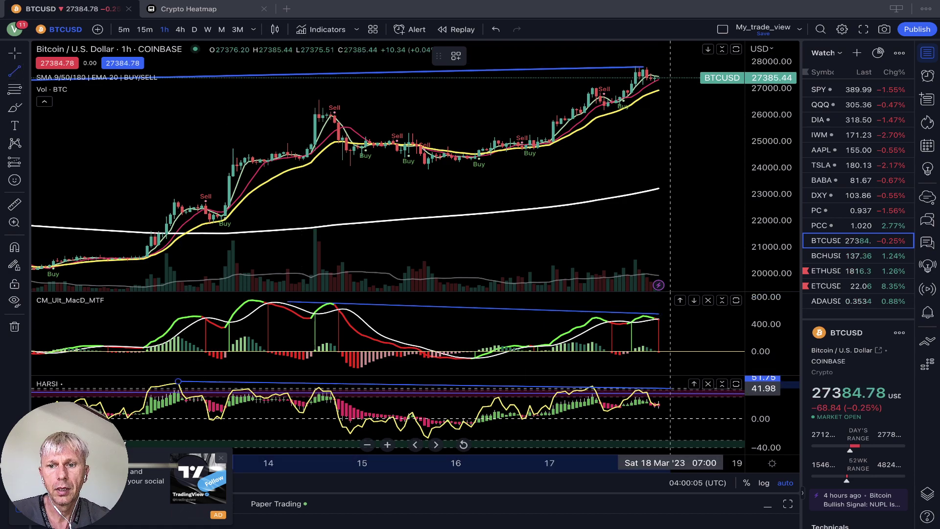
click(666, 388)
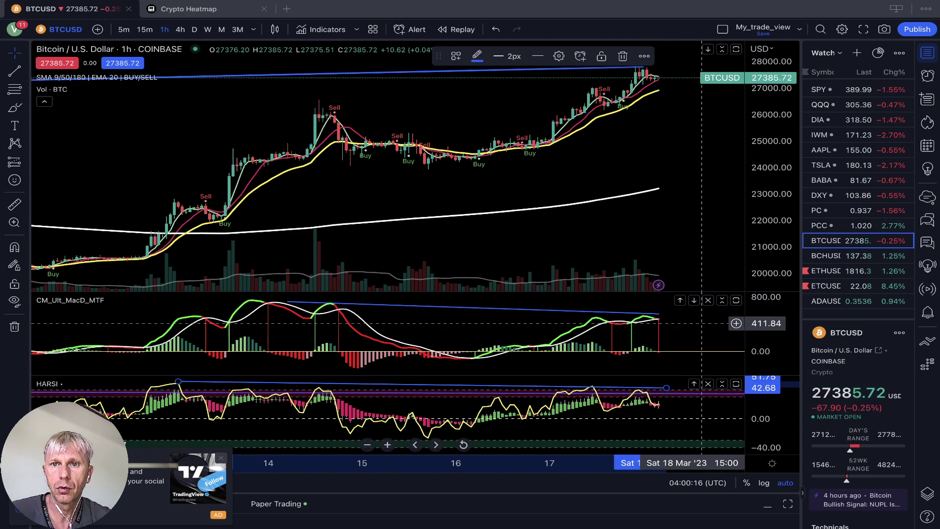
drag(670, 158, 642, 157)
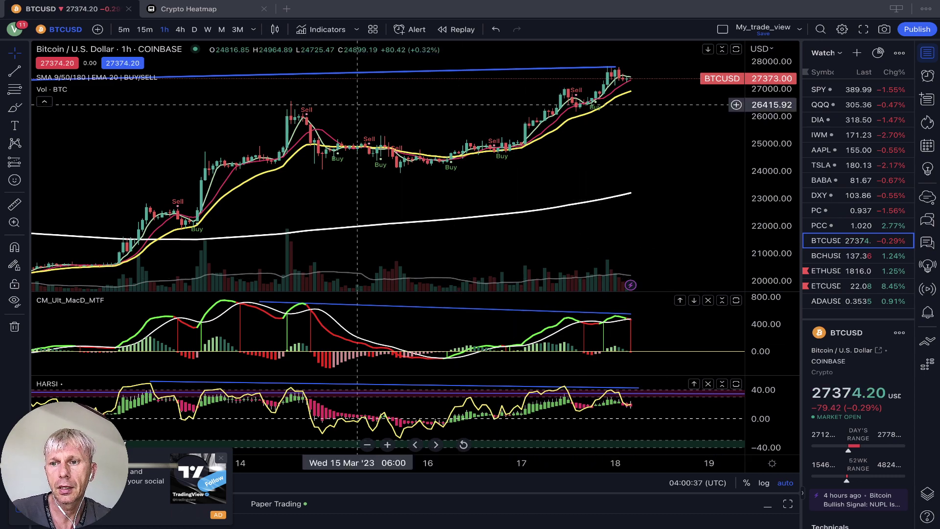
Open the BCHUSD daily chart and draw a price trendline from about 131.93 on 13 Jan to about 155.00 on 25 Feb
click(833, 256)
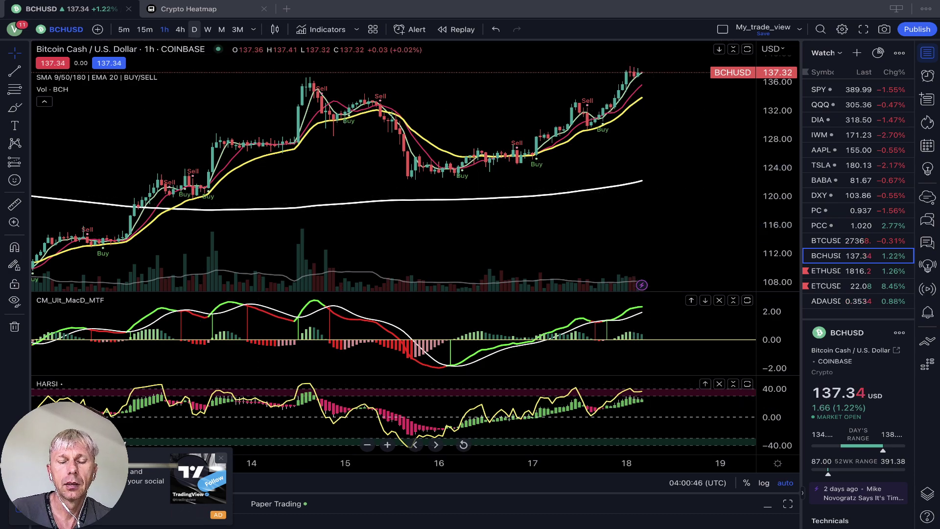
click(195, 29)
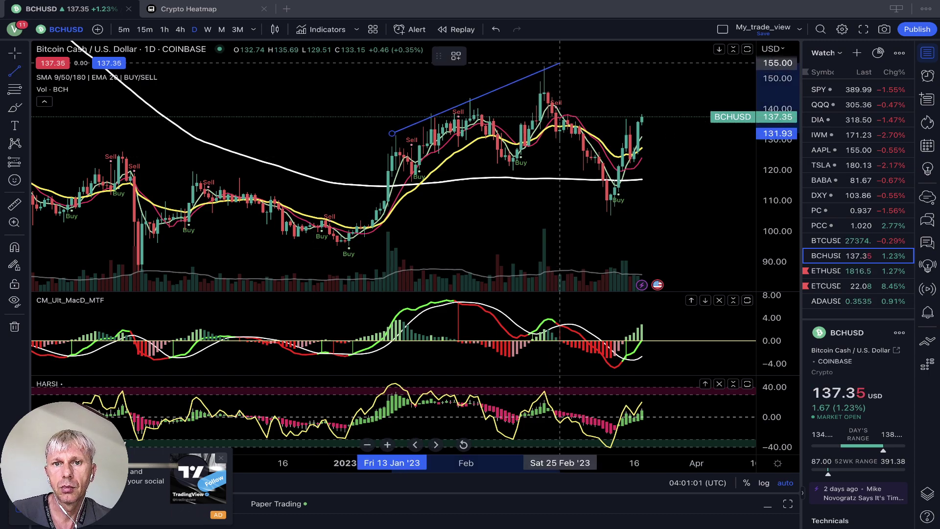
click(560, 63)
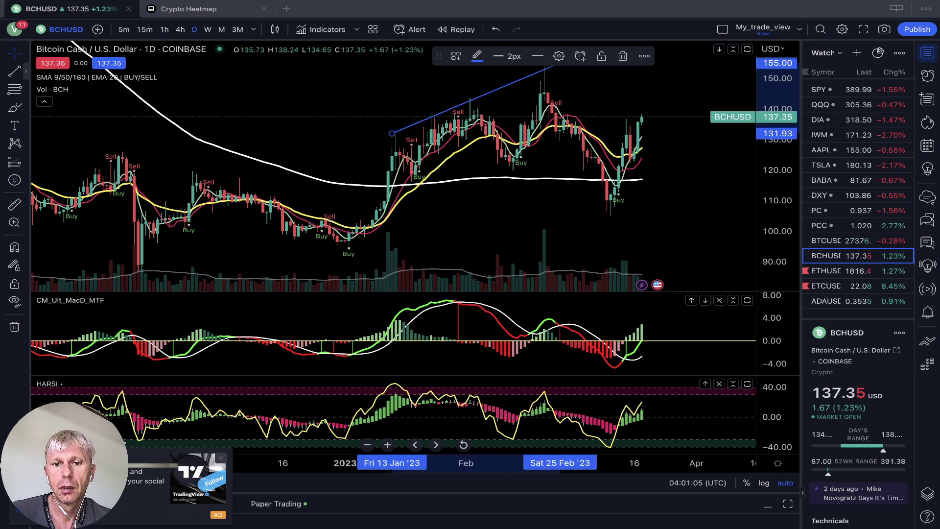
Draw a trendline in the daily BCHUSD MACD pane from about 7.53 on 25 Jan to about 3.48 on 19 Mar
click(473, 294)
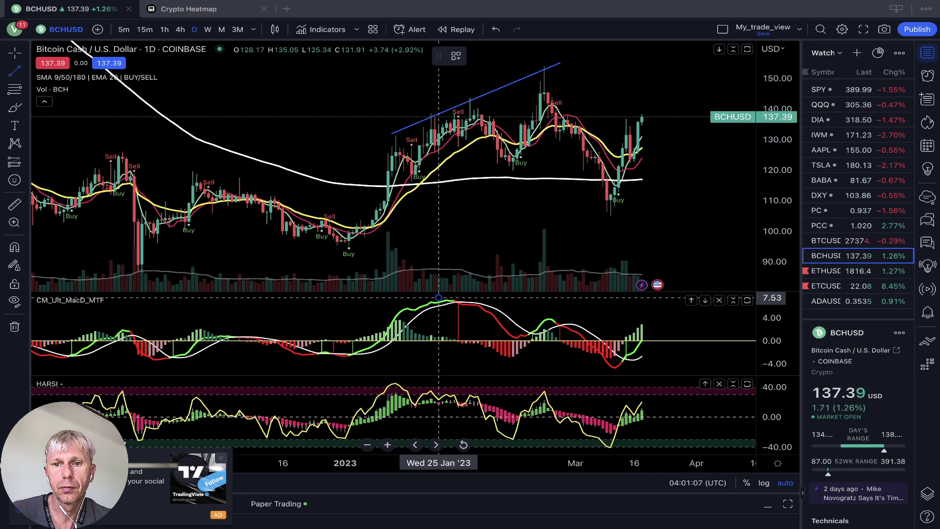
click(439, 297)
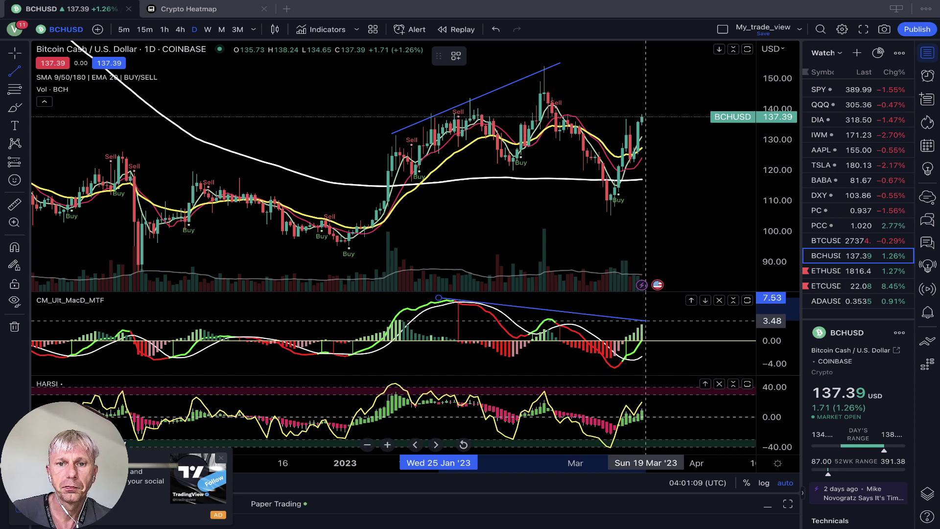
click(646, 321)
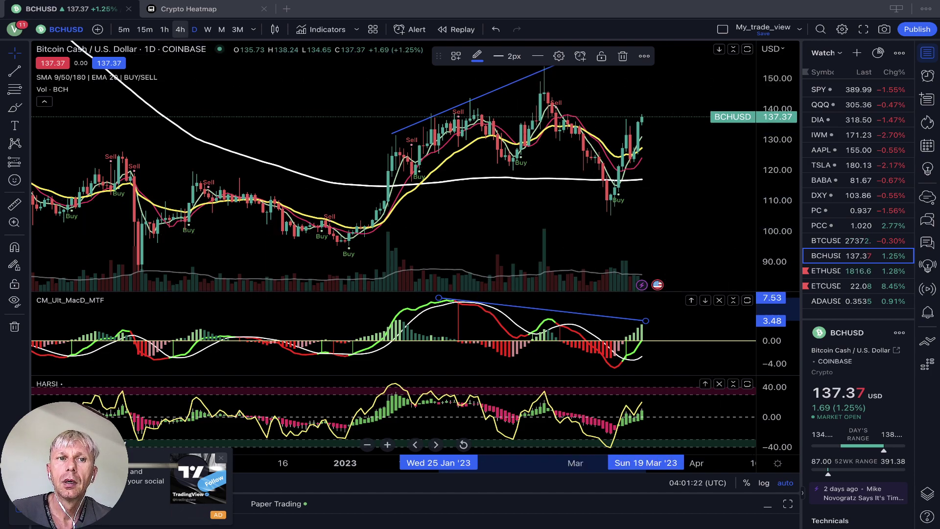
On the BCHUSD 4-hour chart, draw a price trendline from about 136.44 on 14 Mar to about 138.25 on 18 Mar
click(180, 30)
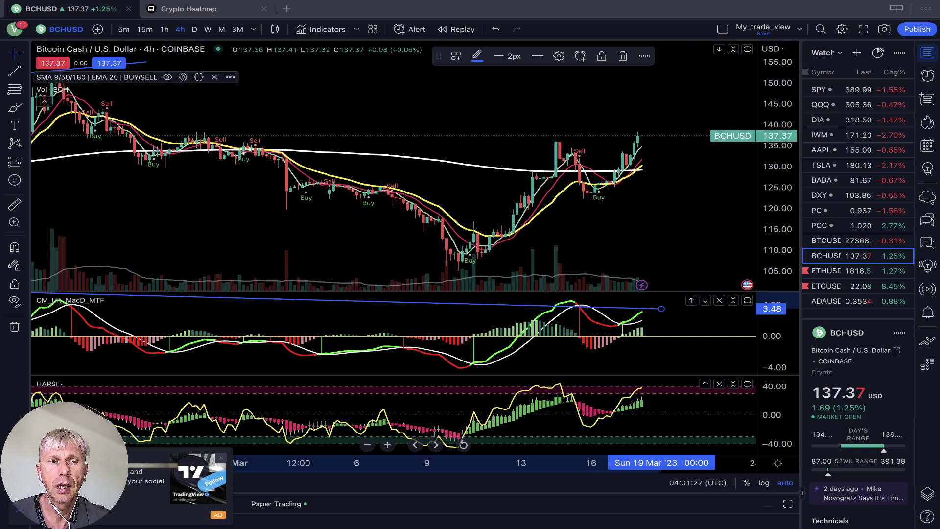
key(alt+t)
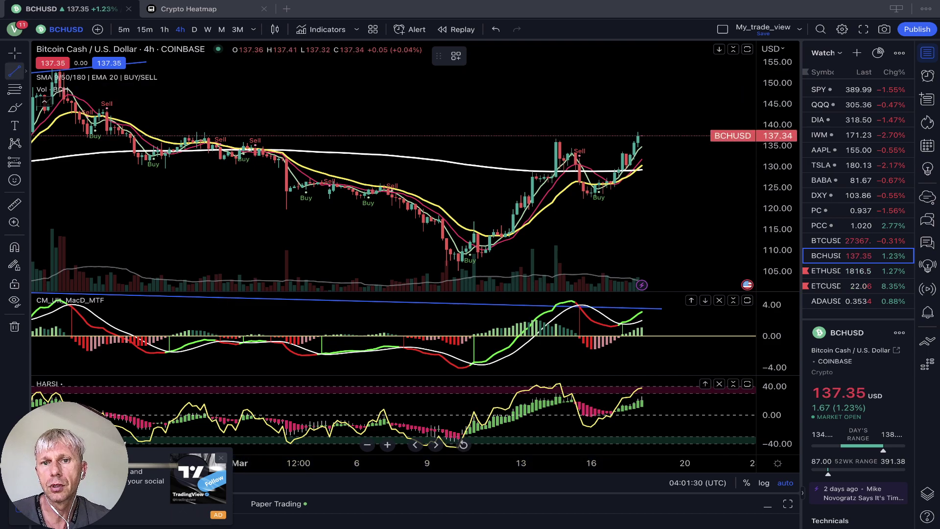
click(552, 140)
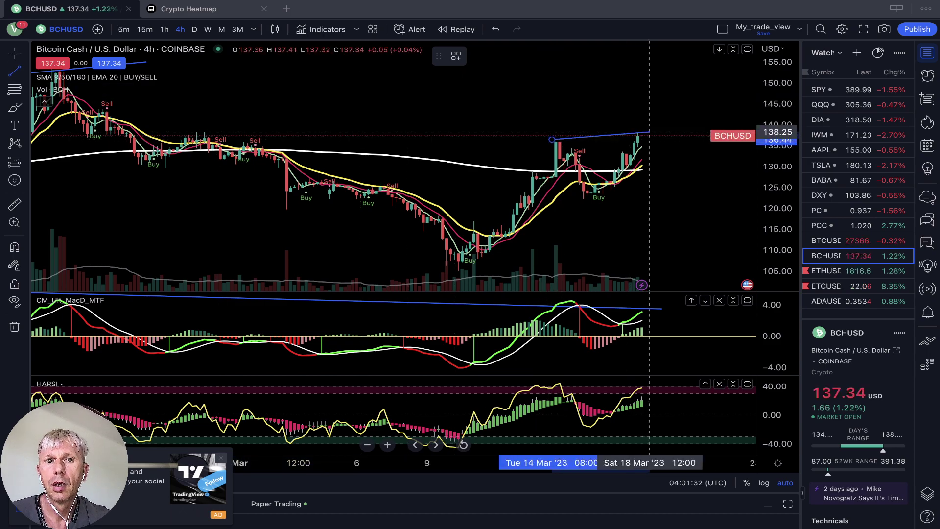
click(650, 132)
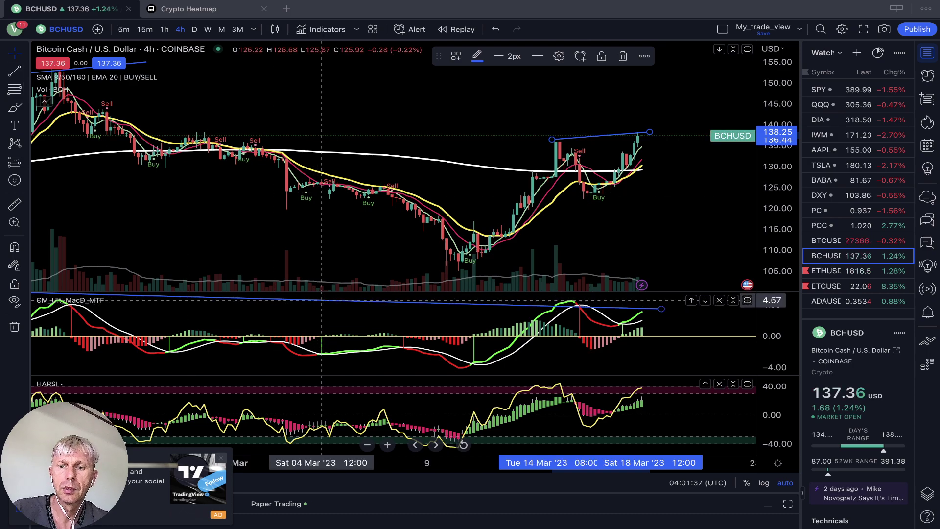
Delete the long trendline in the BCHUSD MACD pane
key(Delete)
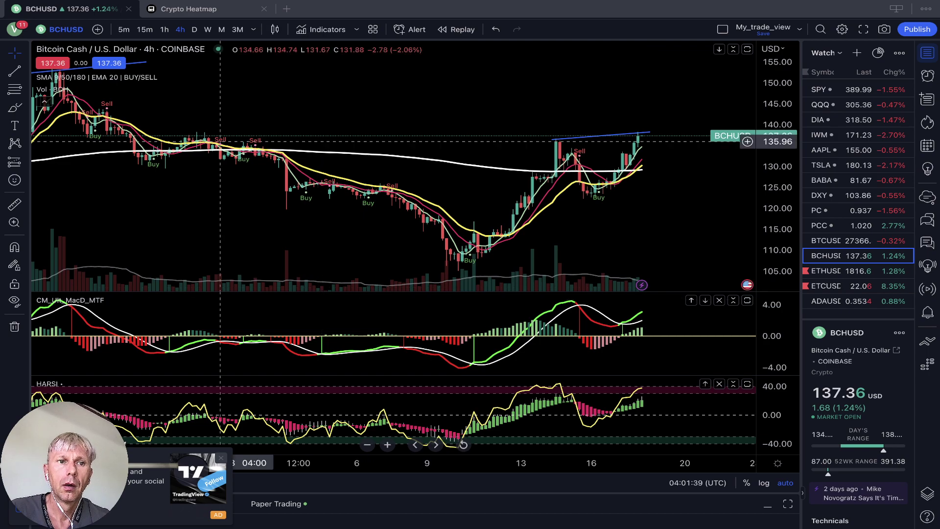
On the BCHUSD 4-hour chart, draw a MACD-line trendline from about 4.64 to 3.16 and a HARSI-line trendline from about 46.98 to 38.56
click(15, 71)
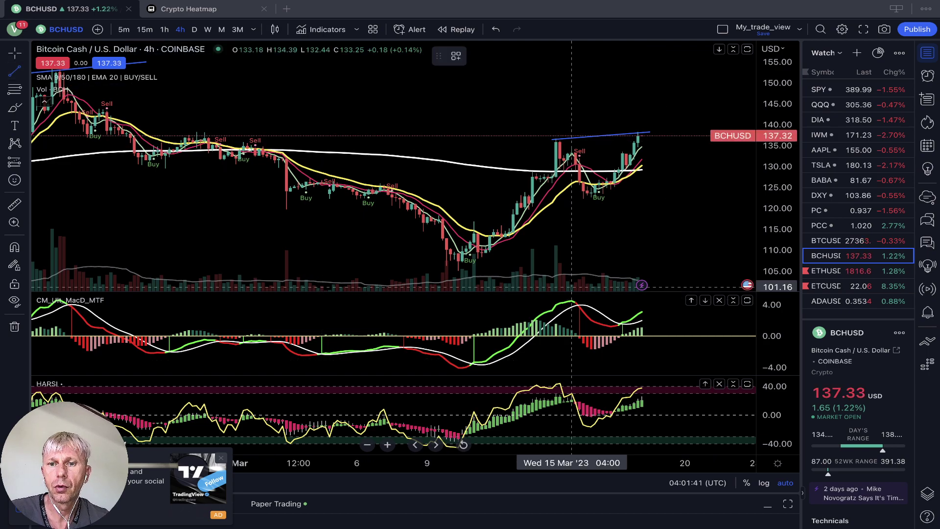
drag(572, 300, 665, 311)
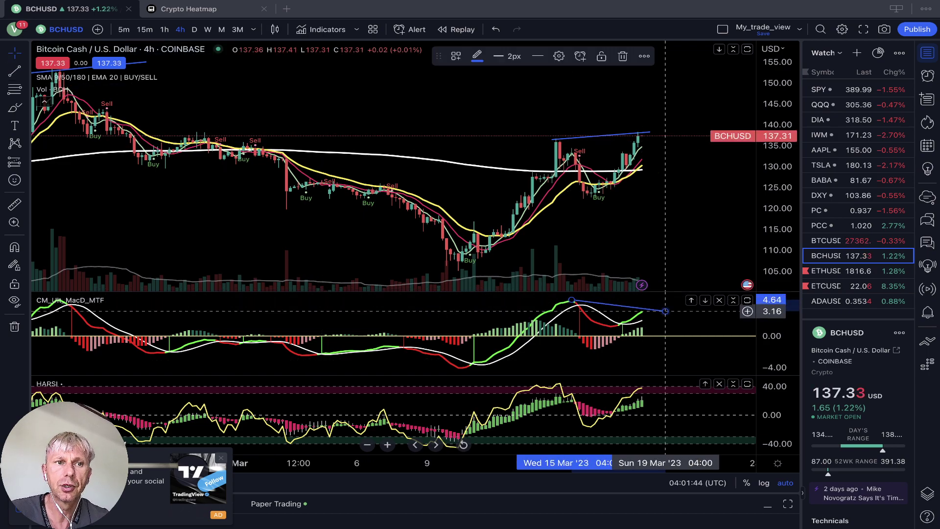
click(15, 71)
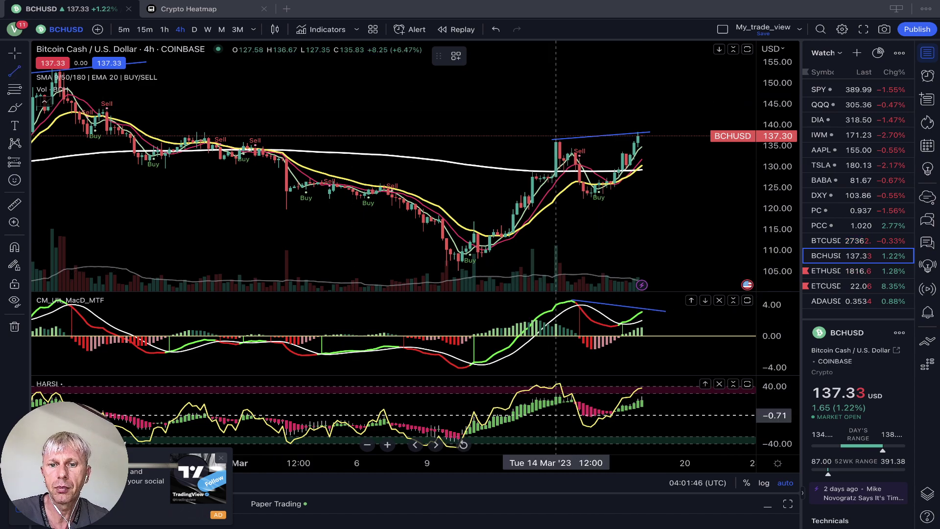
drag(560, 383, 649, 388)
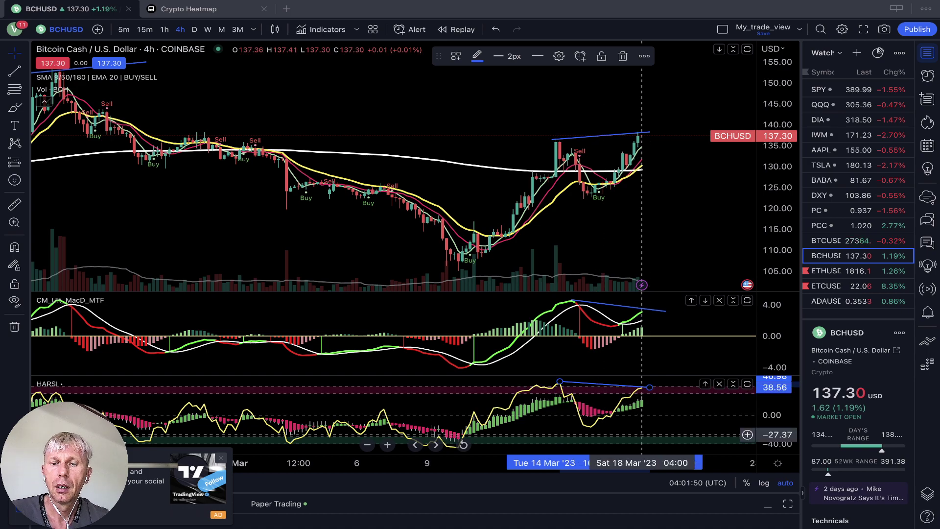
Draw a trendline over the 4-hour MACD histogram from about 1.74 to 1.10 and one over the HARSI bars from about 30.15 to 22.43
click(15, 71)
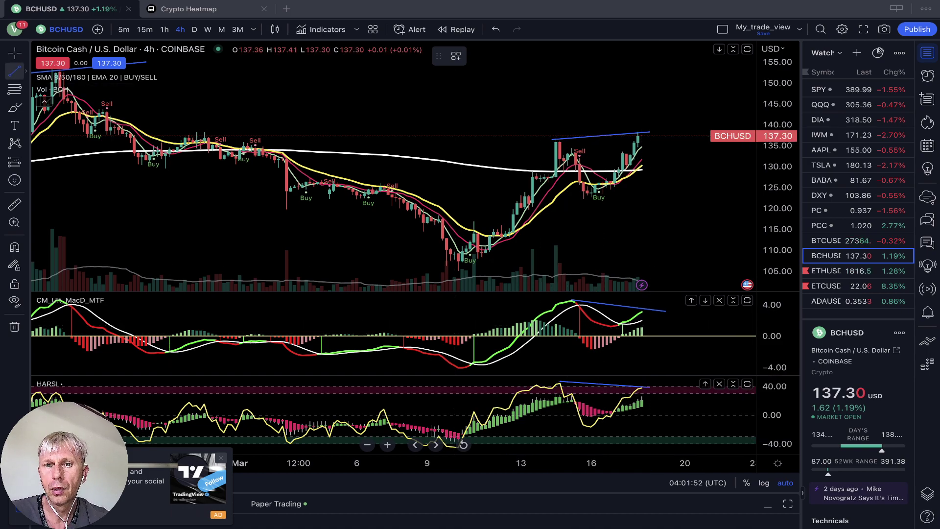
drag(535, 321, 654, 328)
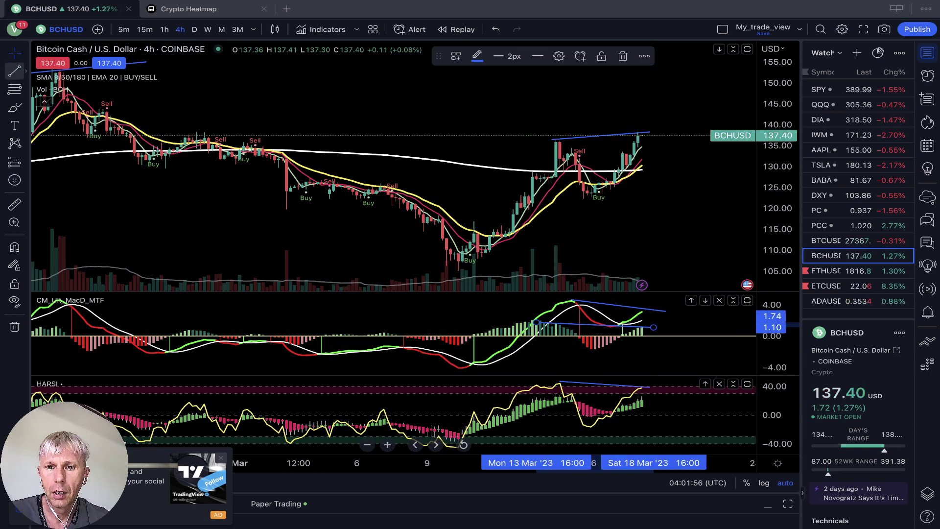
click(636, 338)
drag(556, 394, 661, 399)
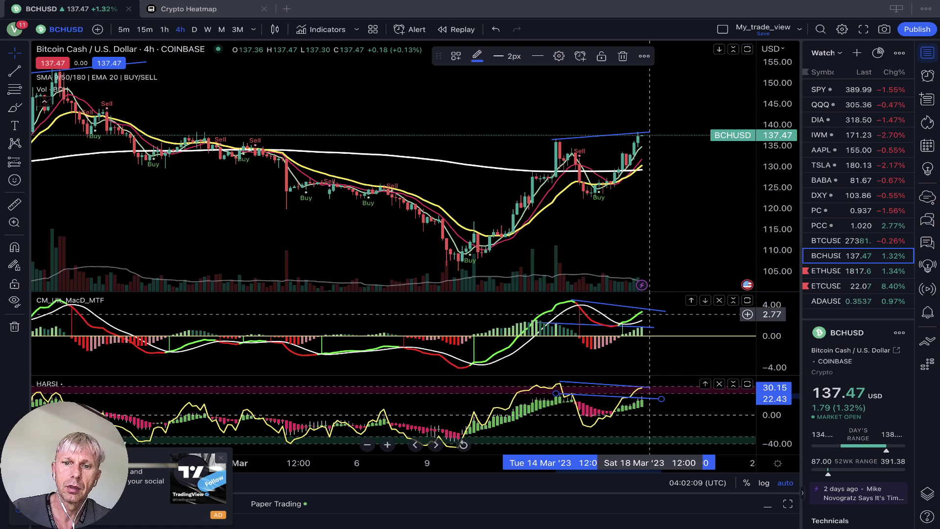
click(654, 311)
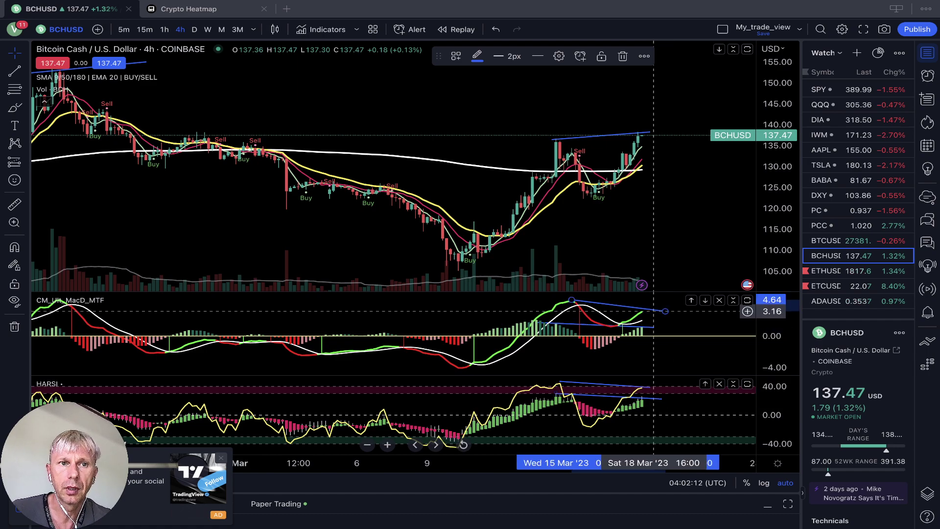
On the BCHUSD 1-hour chart, move the histogram trendline up above the MACD line peaks, spanning about 3.06 to 2.41
click(164, 29)
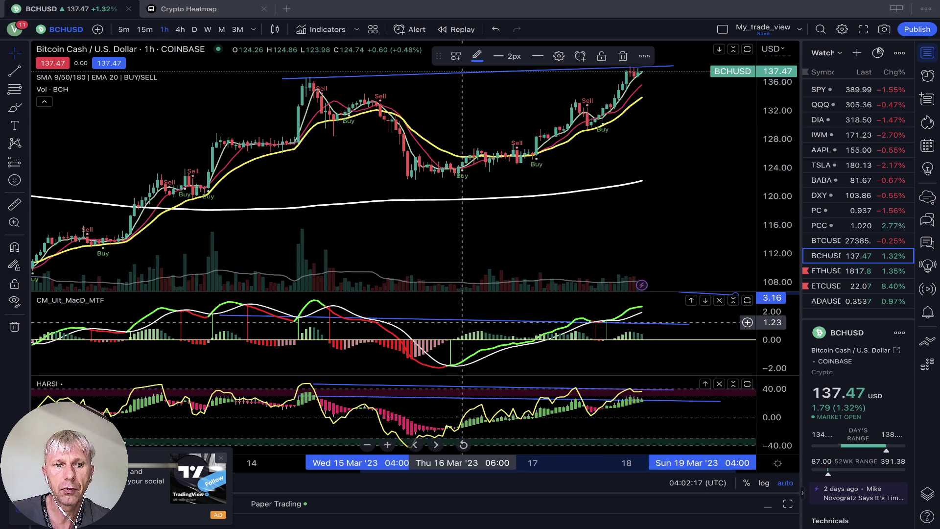
click(451, 317)
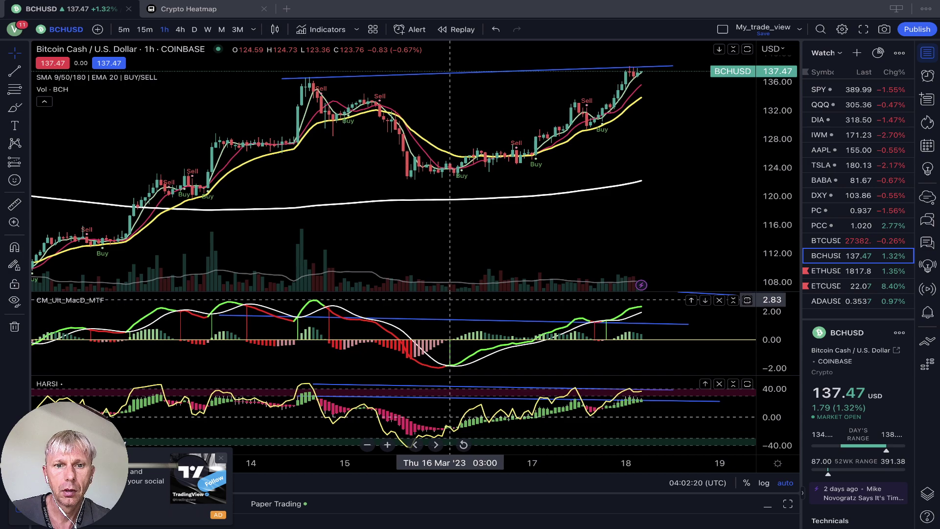
drag(442, 319, 445, 301)
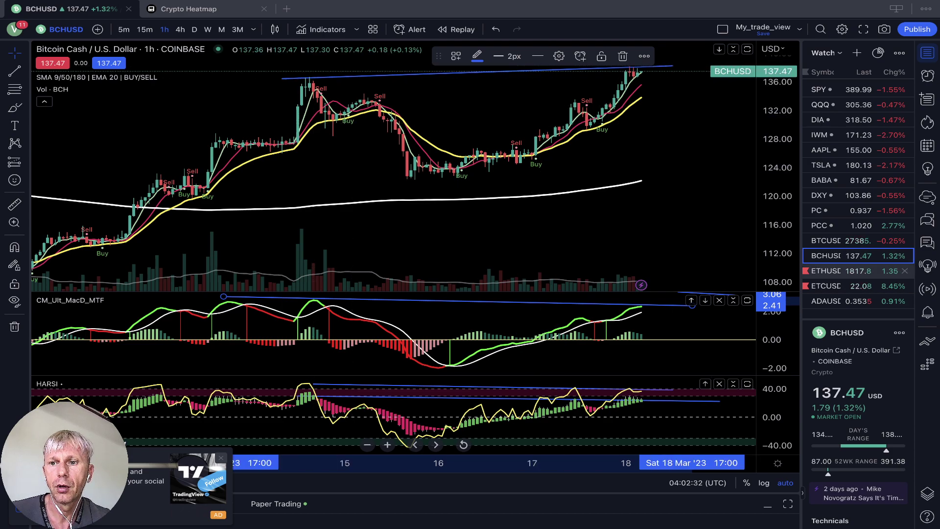
Open the ETHUSD daily chart and draw a price trendline from about 1673.84 on 17 Jan to about 1829.83 on 21 Mar
click(843, 271)
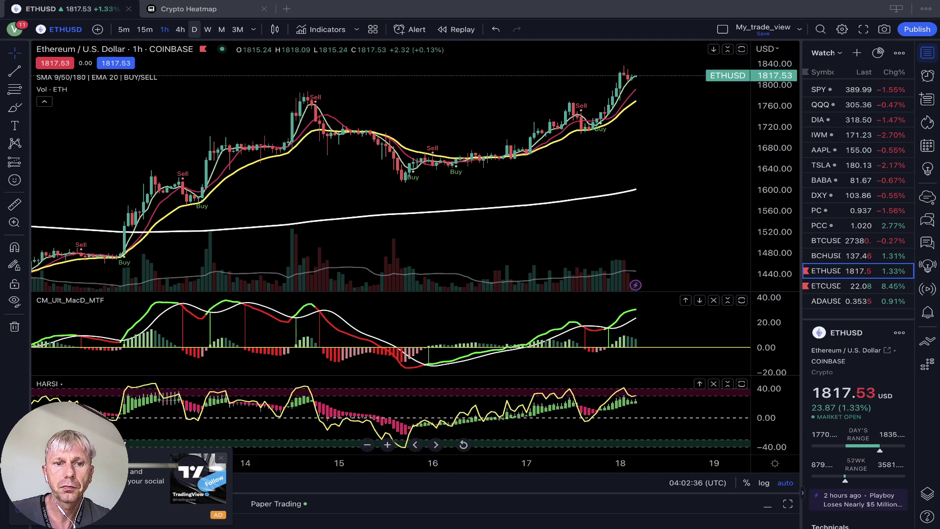
click(194, 30)
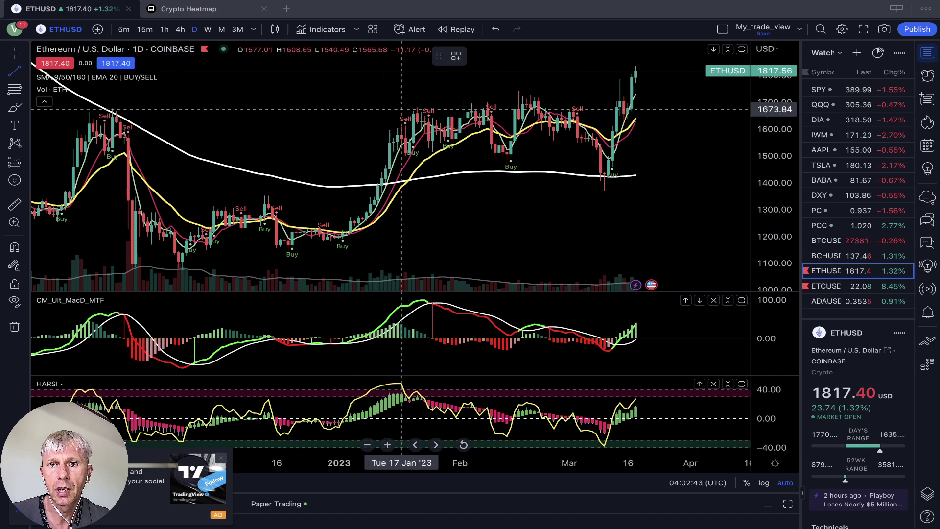
click(402, 108)
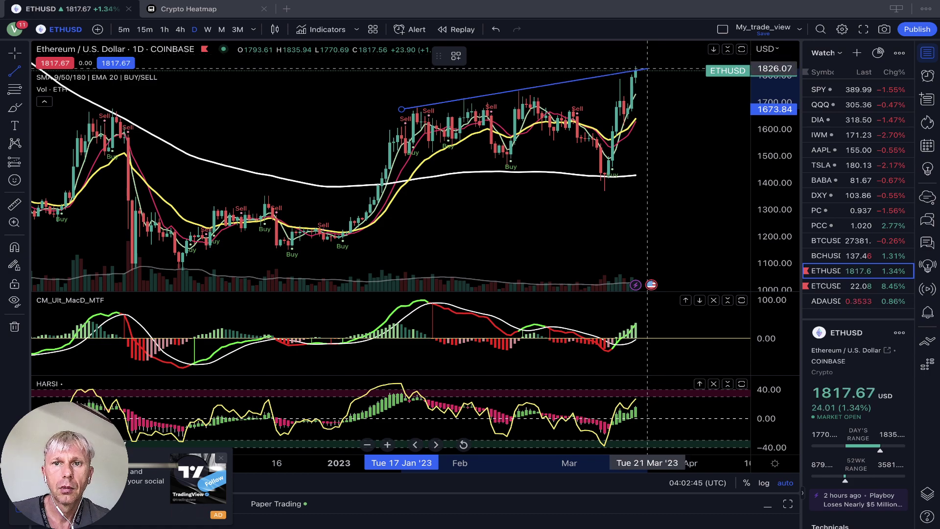
click(647, 68)
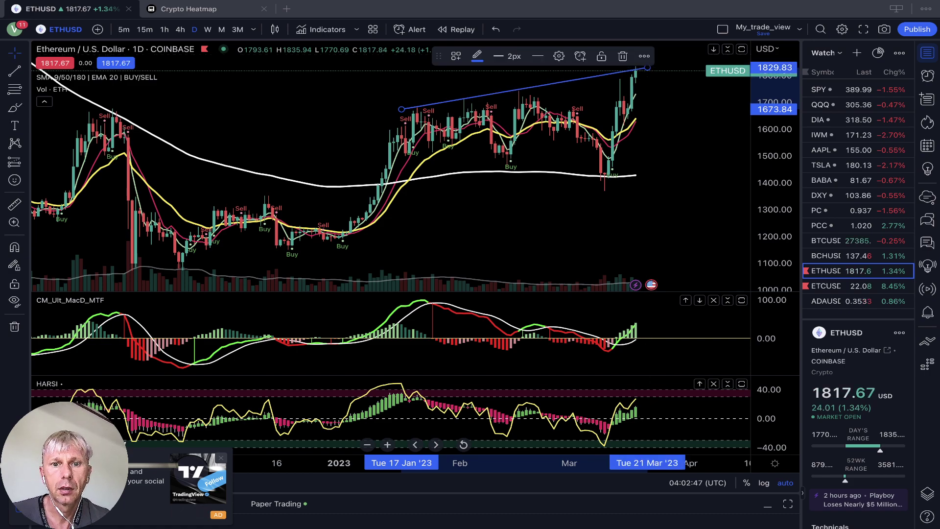
On the daily ETHUSD chart, draw a MACD trendline from about 107.34 to 38.97 and a HARSI trendline from about 54.80 to 31.19
click(608, 127)
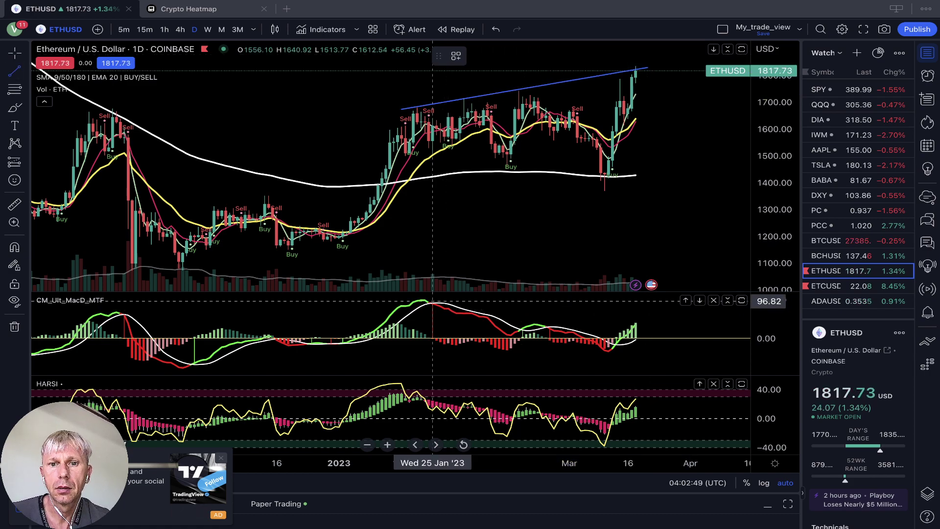
click(425, 298)
click(648, 323)
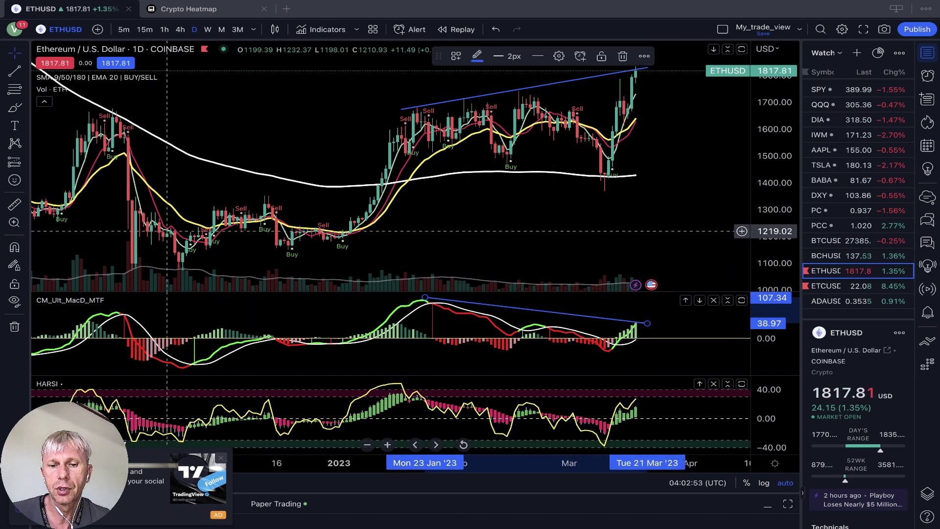
click(15, 71)
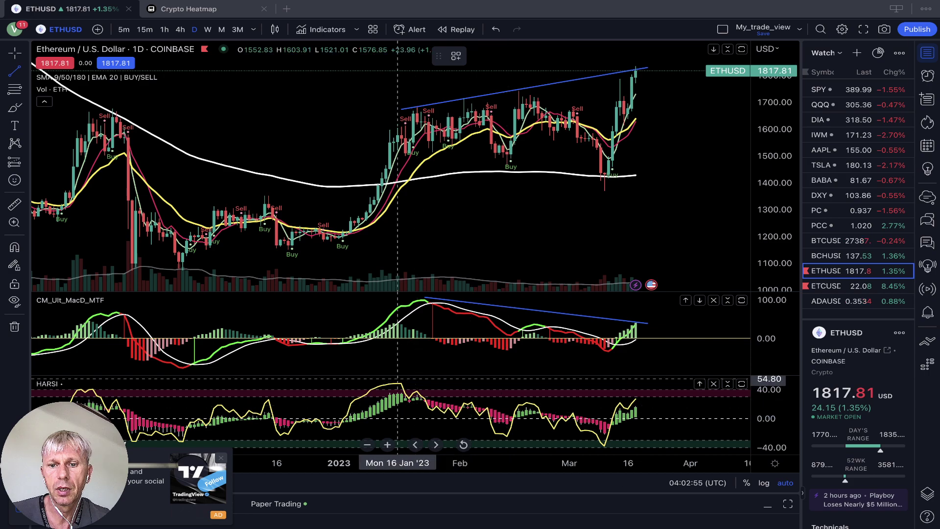
click(659, 395)
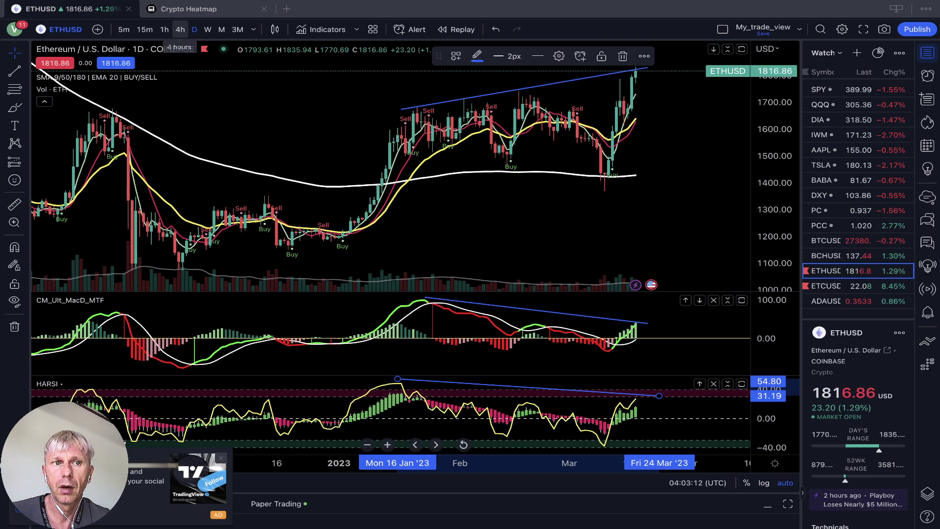
On the ETHUSD 4-hour chart, draw a price trendline from about 1782.96 on 14 Mar to just above the 18 Mar high
click(181, 30)
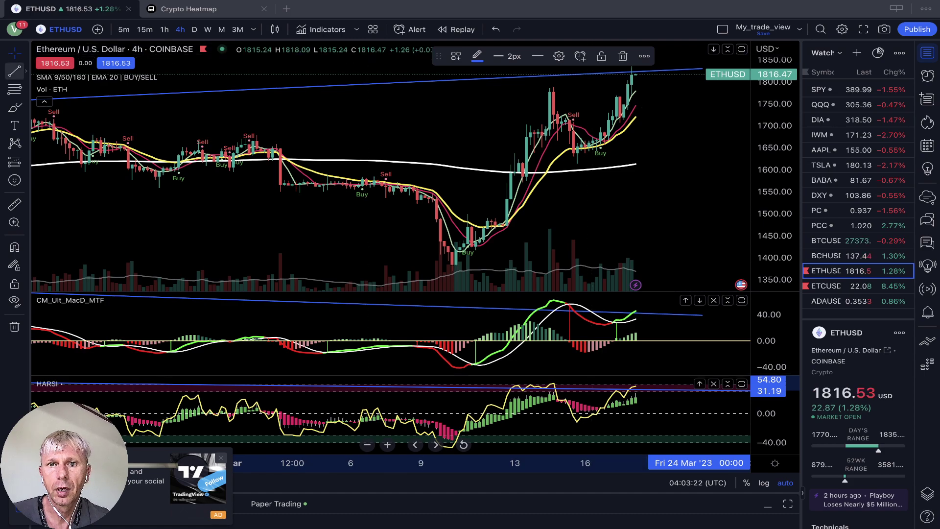
click(551, 89)
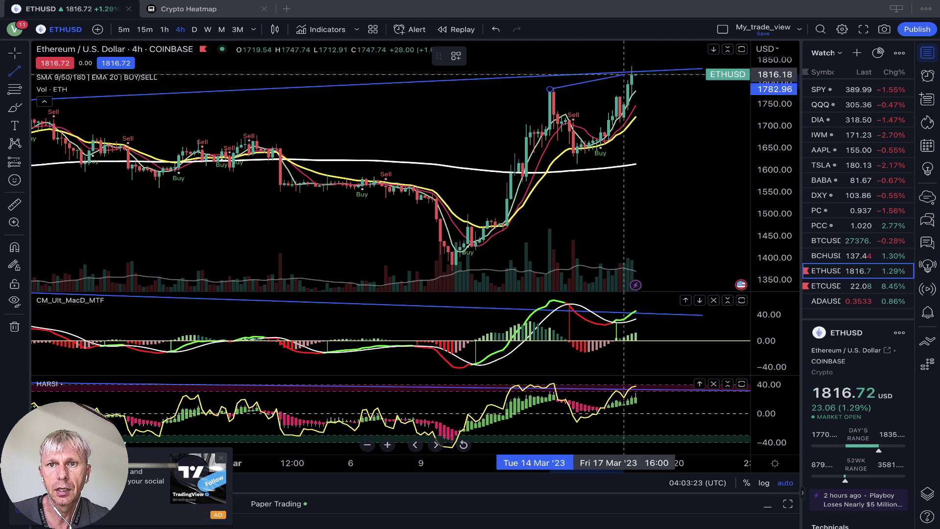
click(647, 68)
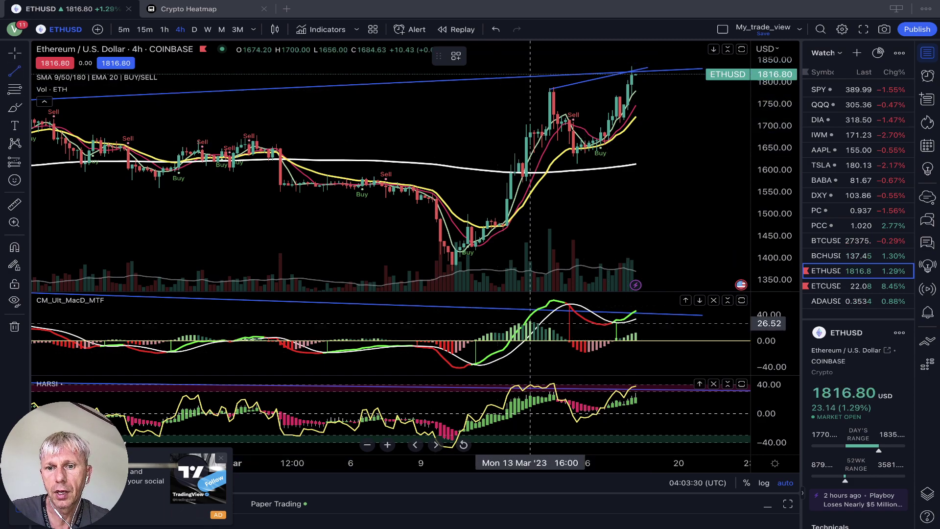
On the 4-hour ETHUSD chart, draw a MACD trendline from about 61.23 to 46.57 and a HARSI trendline from about 41.56 to 36.71
click(551, 300)
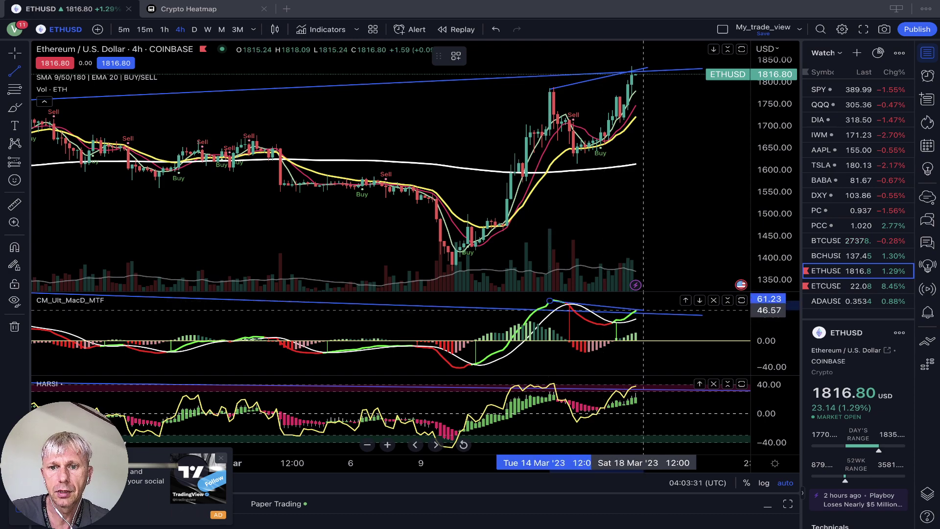
click(644, 310)
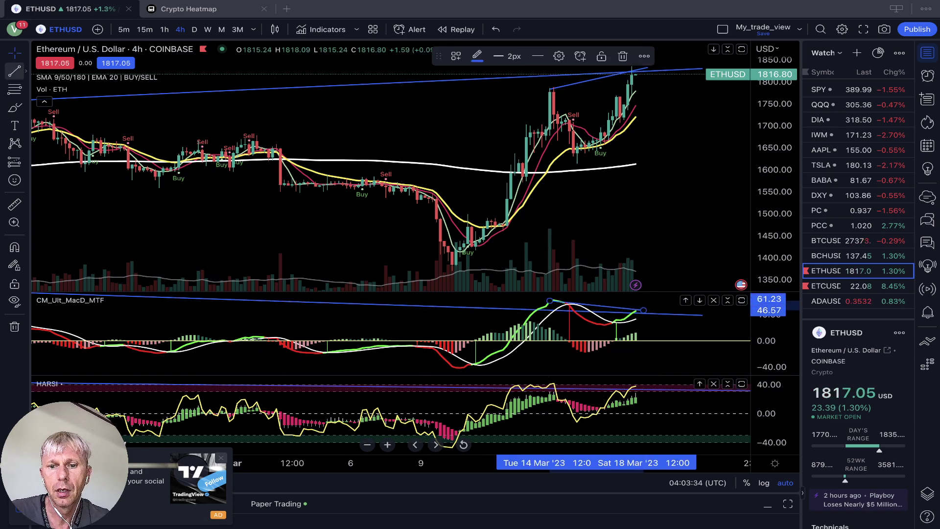
click(550, 384)
click(554, 384)
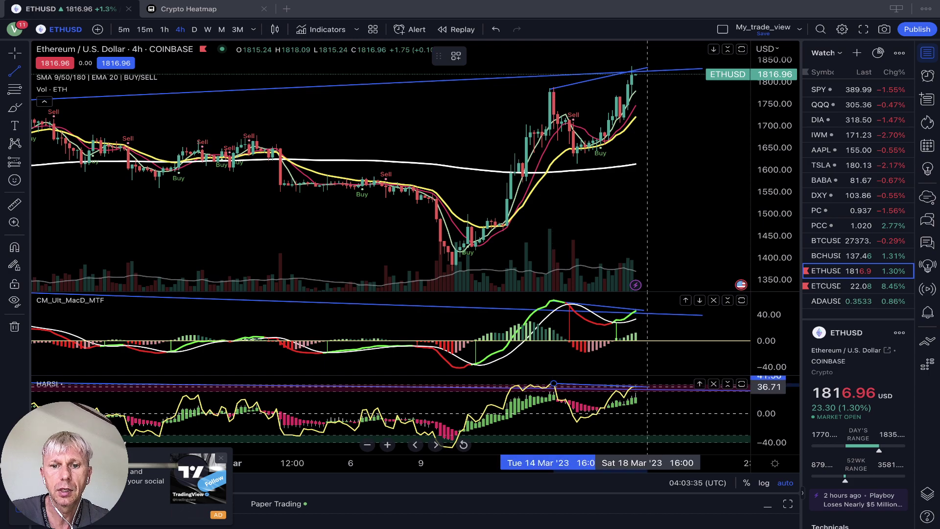
click(648, 387)
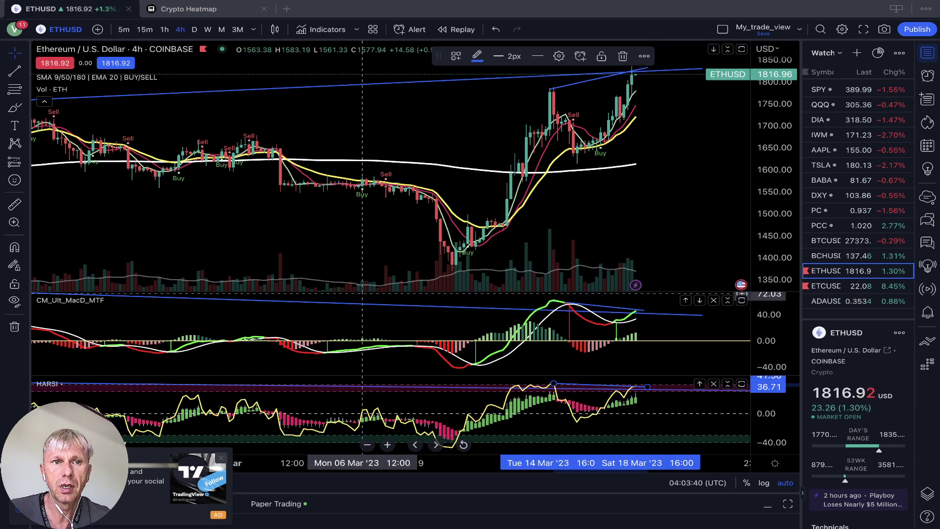
On the ETHUSD 1-hour chart, shrink the MACD pane slightly and draw a MACD trendline from about 36.29 on 14 Mar to 31.88 on 18 Mar
click(164, 29)
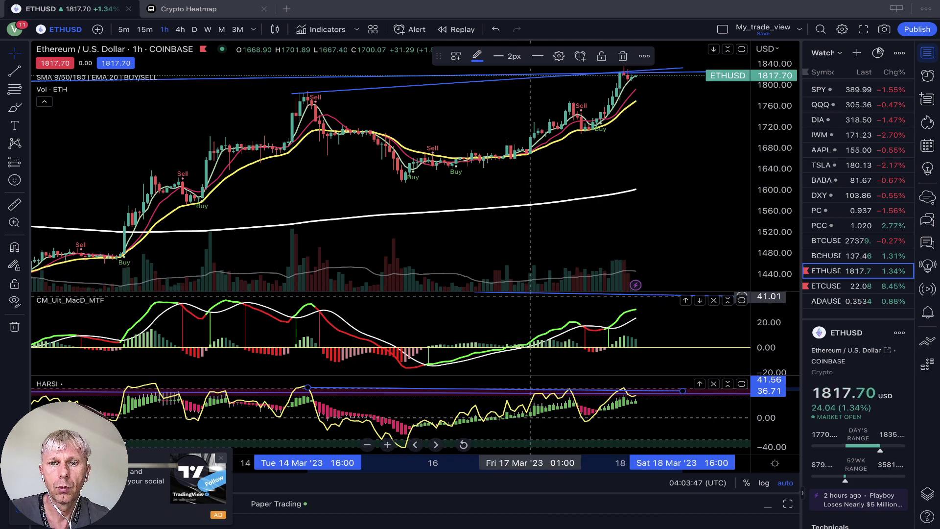
drag(534, 292, 534, 299)
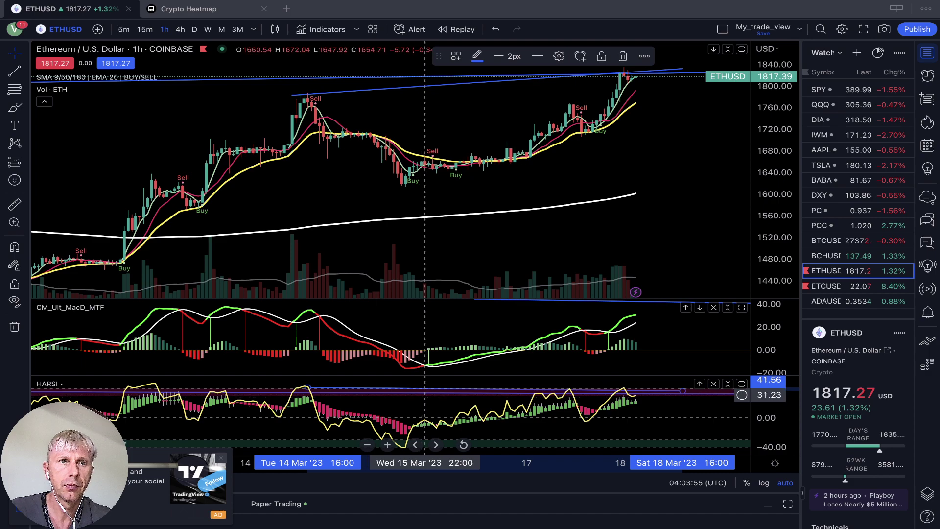
click(14, 71)
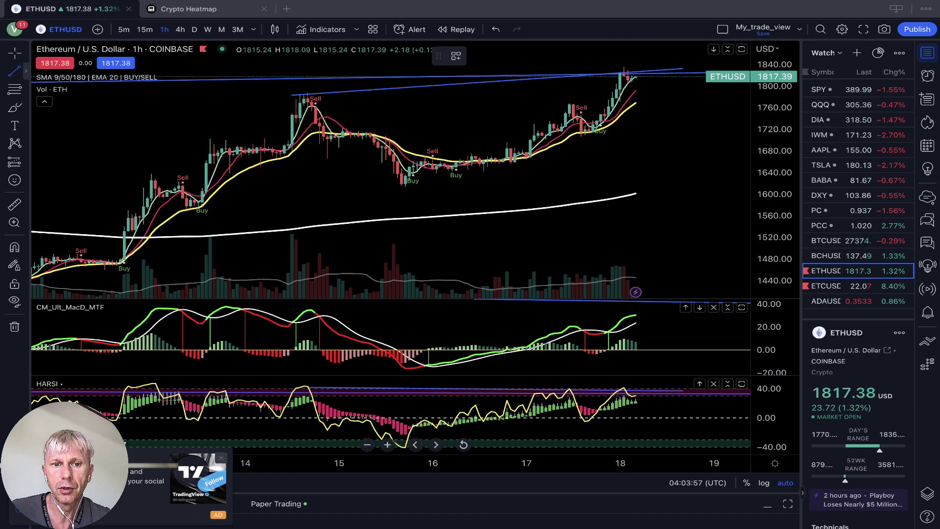
click(307, 308)
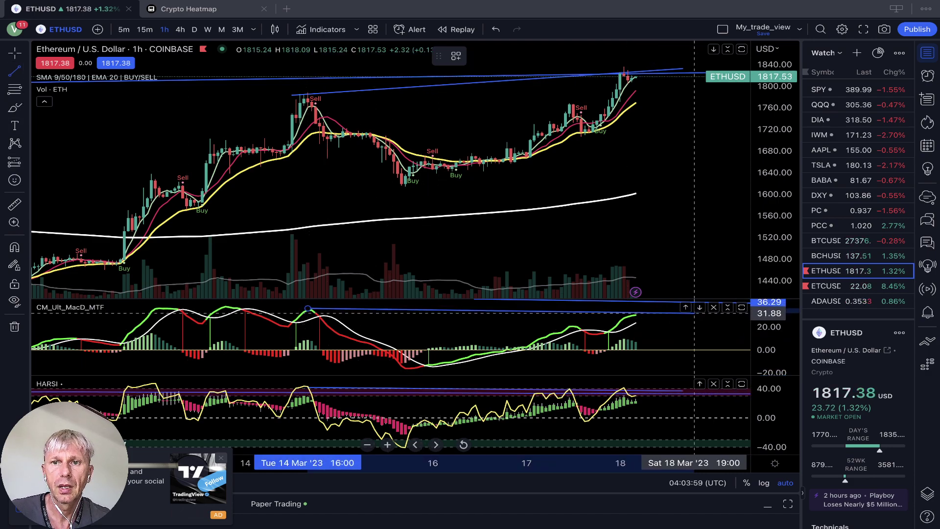
click(695, 313)
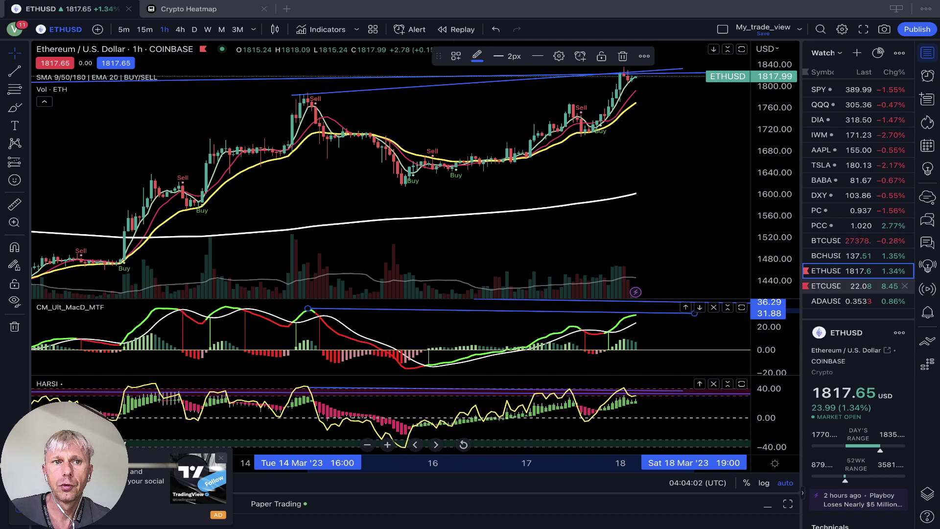
Open the ETCUSD 1-hour chart and draw a price trendline from the early peak at about 20.45 to about 22.54 on 18 Mar
click(828, 286)
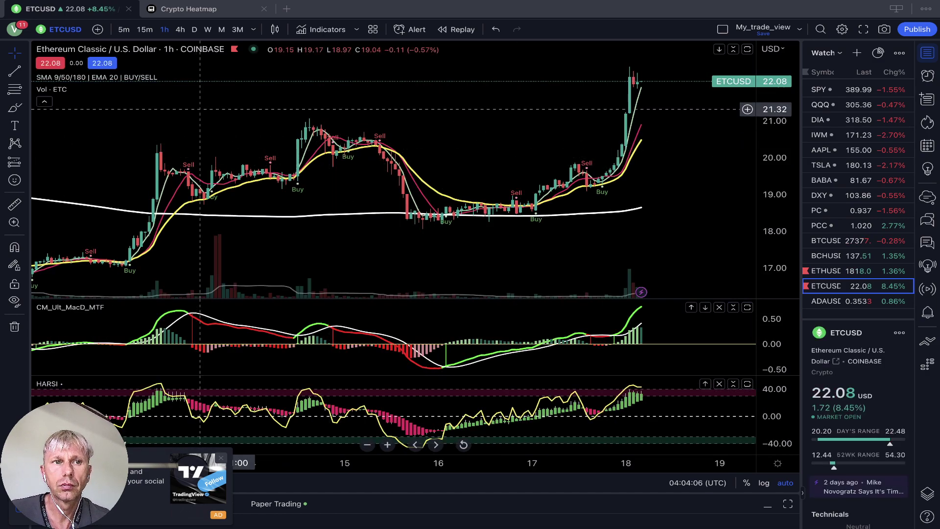
click(15, 71)
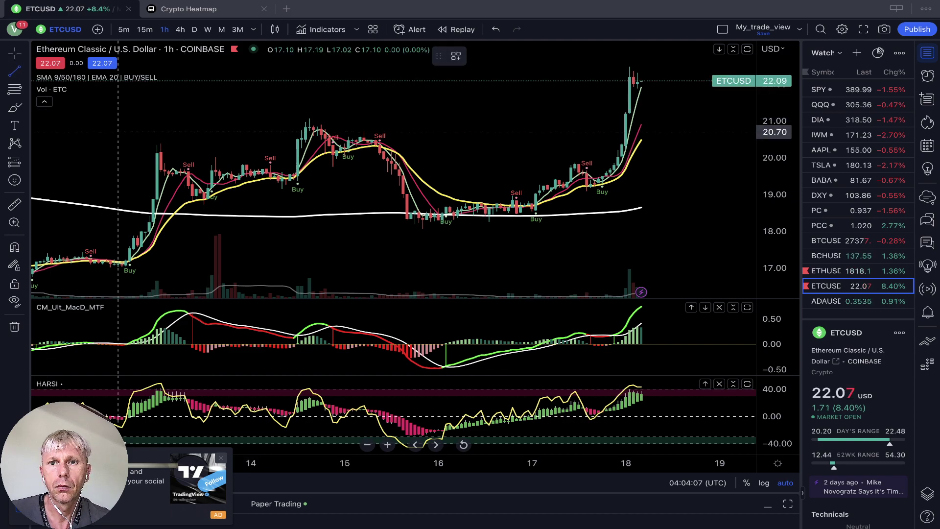
click(157, 141)
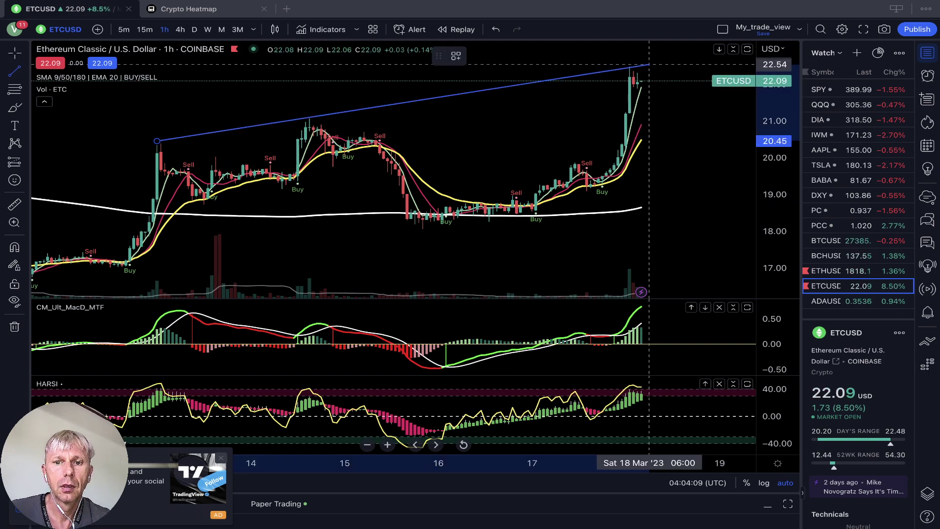
click(650, 64)
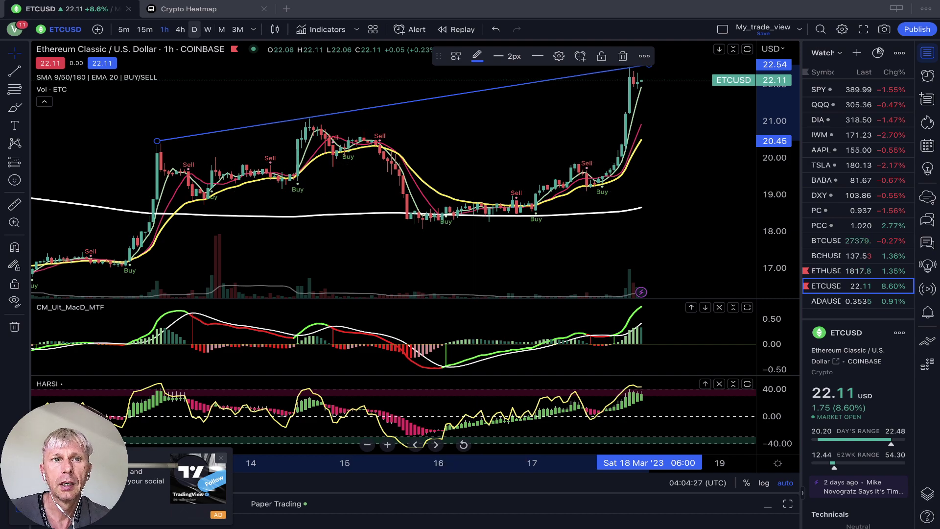
Switch ETCUSD to the daily chart and delete the 20.45–22.54 price trendline and the trendline under the December lows
click(194, 29)
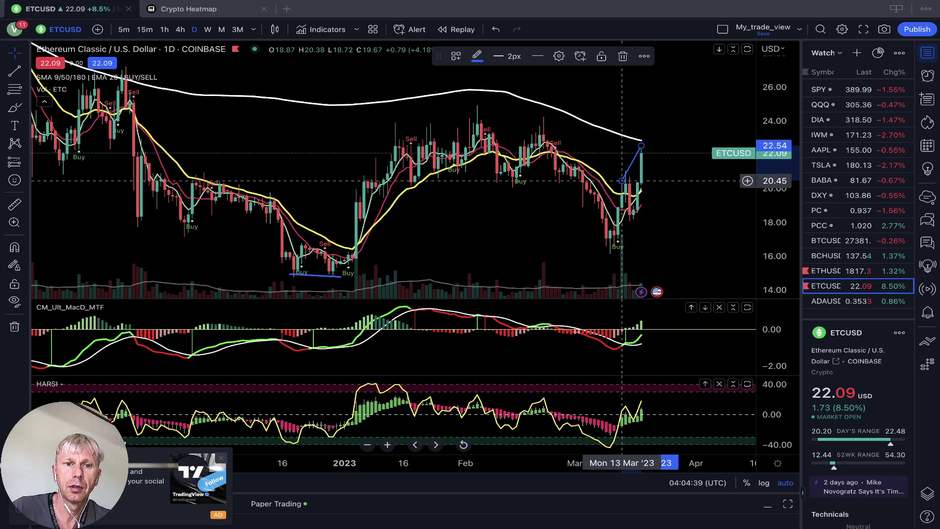
key(Delete)
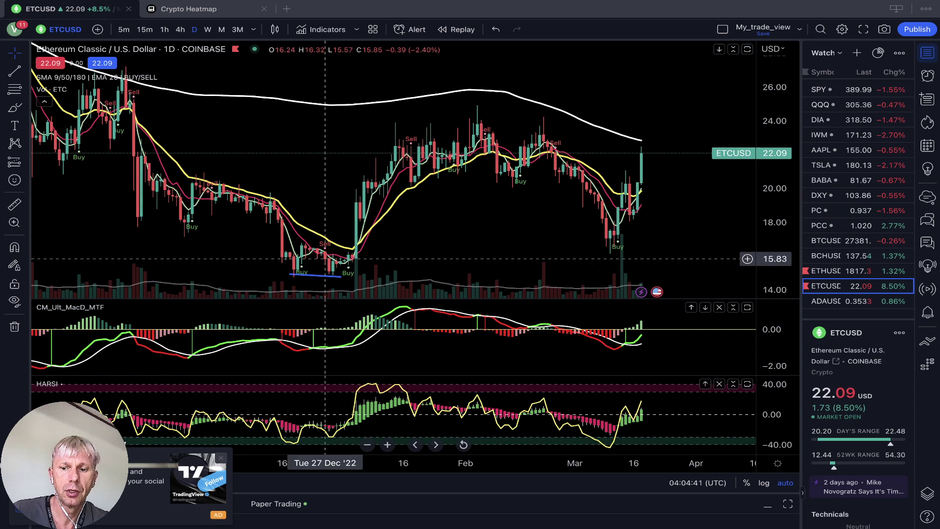
click(336, 277)
key(Delete)
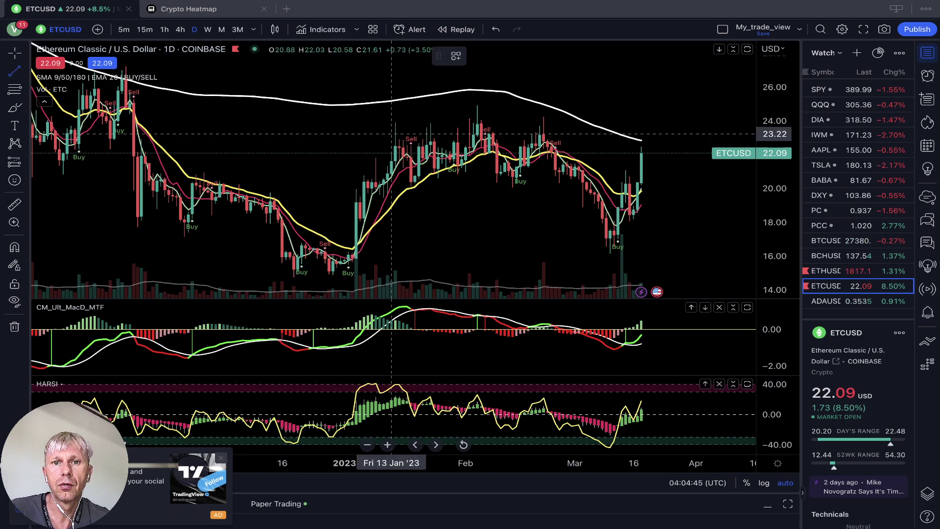
On the ETCUSD daily chart, draw a price trendline from about 21.37 on 6 Jan to 24.50 on 23 Feb
click(364, 165)
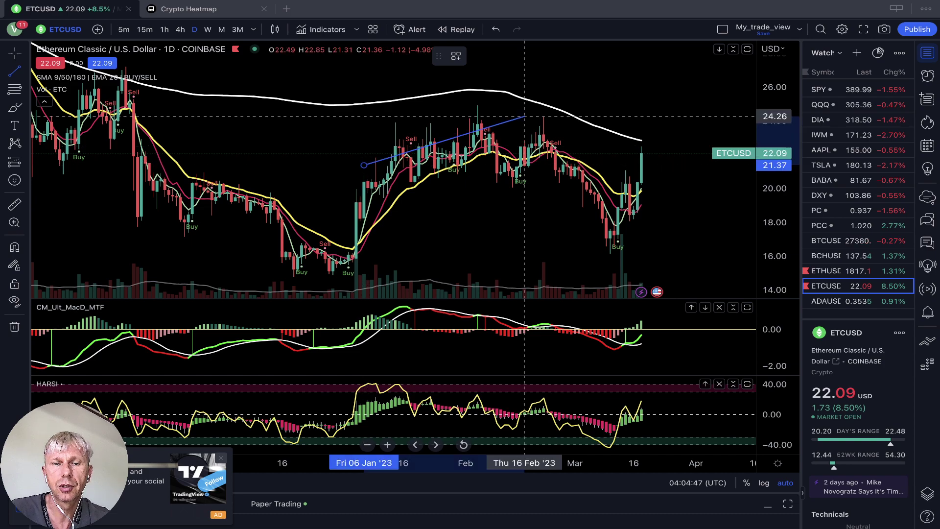
click(551, 112)
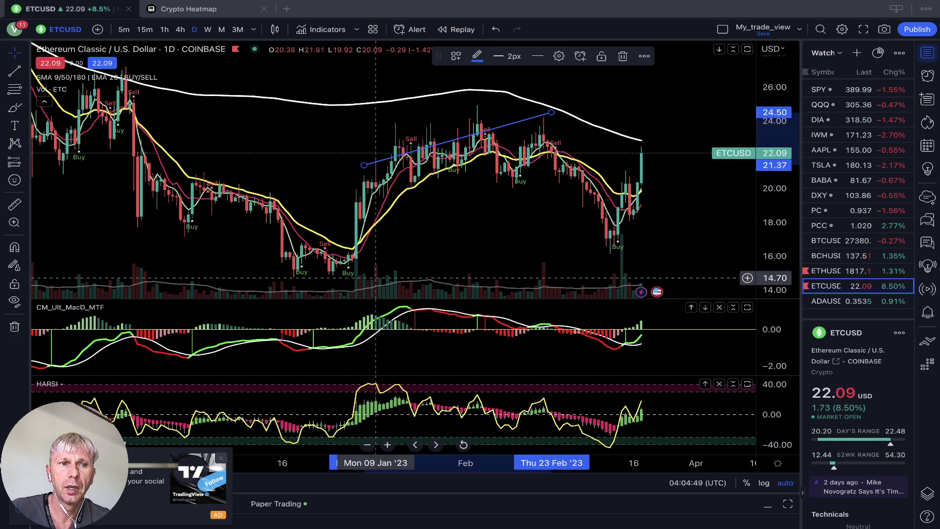
Draw a daily MACD trendline from about 1.41 to 0.50 and a HARSI trendline from about 44.54 to 21.20
key(alt+t)
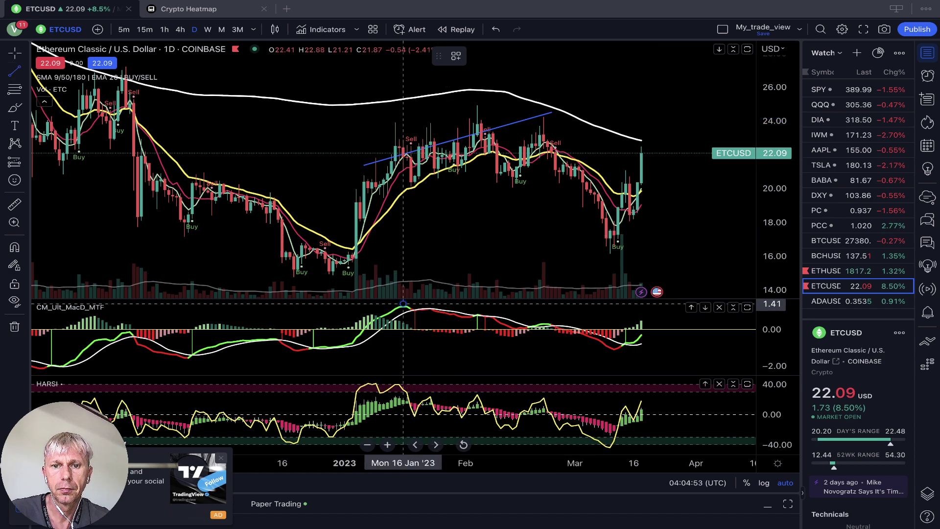
click(403, 304)
click(609, 320)
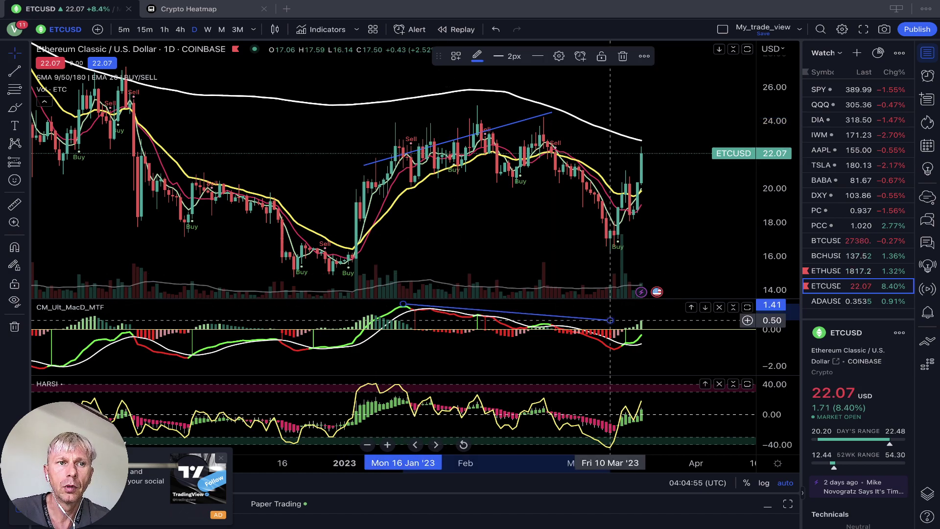
key(Escape)
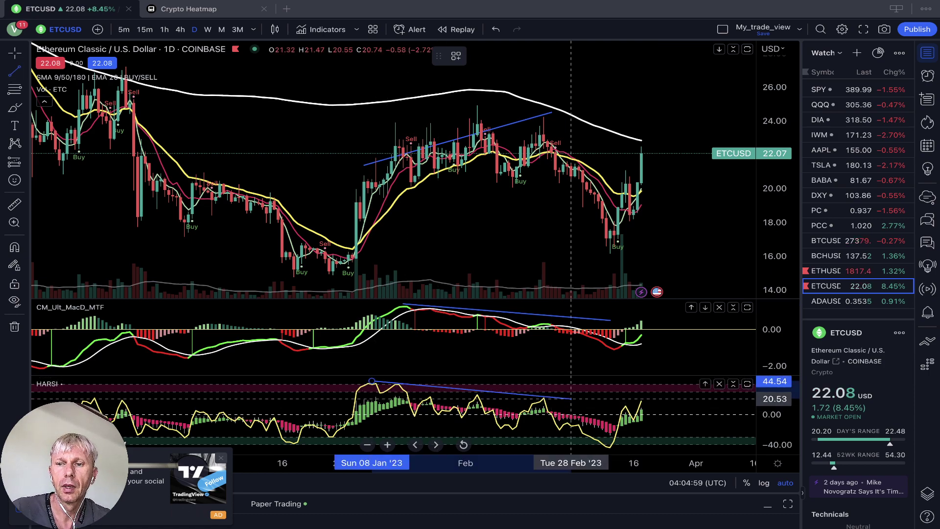
click(571, 398)
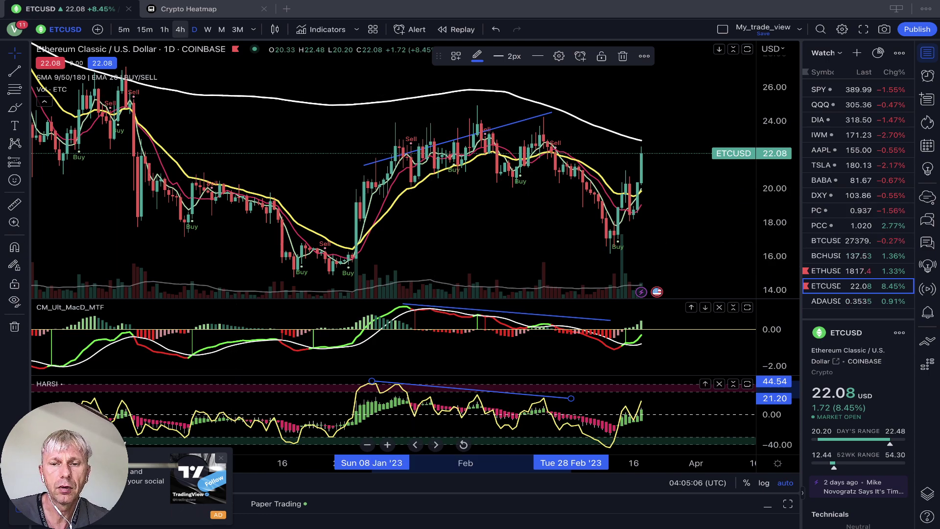
On the ETCUSD 4-hour chart, draw a price trendline from about 20.15 on 12 Mar to 22.69 on 18 Mar
click(180, 29)
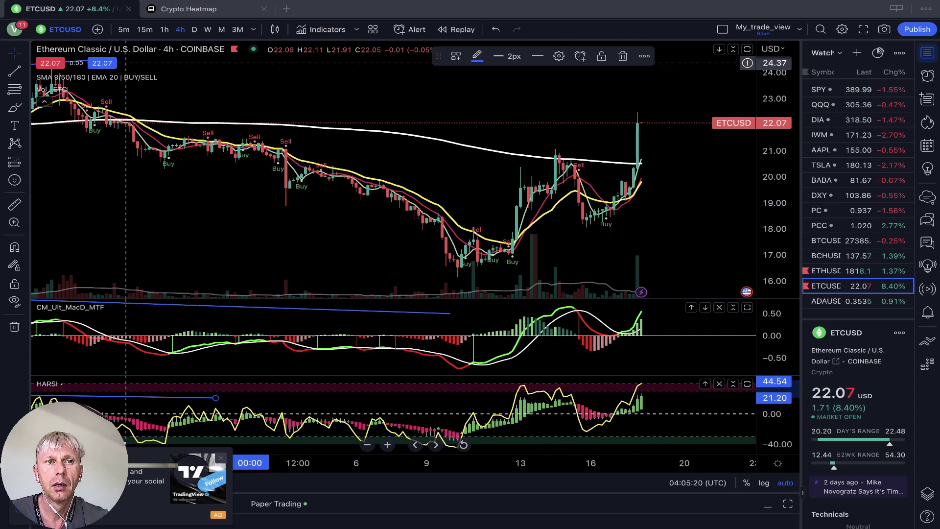
click(516, 172)
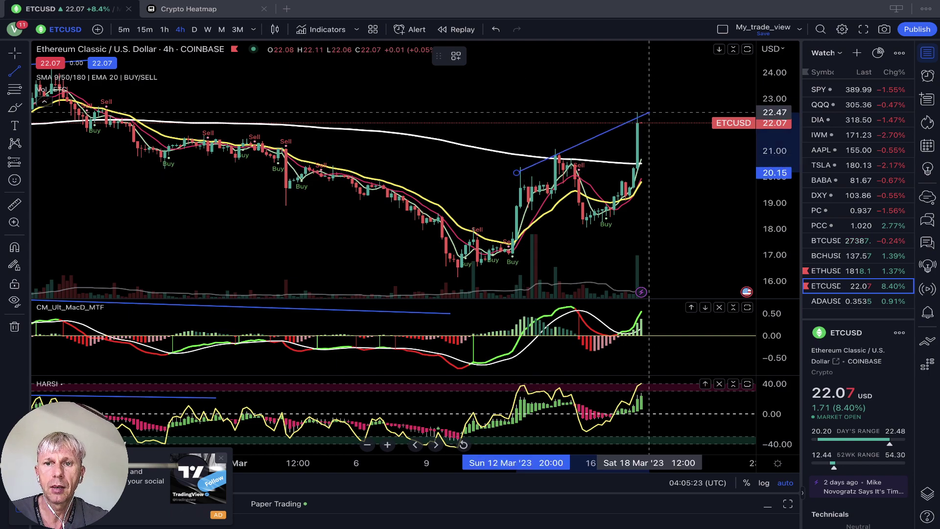
click(649, 112)
drag(650, 111, 642, 106)
Draw a MACD trendline on the 4-hour ETCUSD chart from the 15 Mar peak to about 0.61 on 19 Mar
key(alt+t)
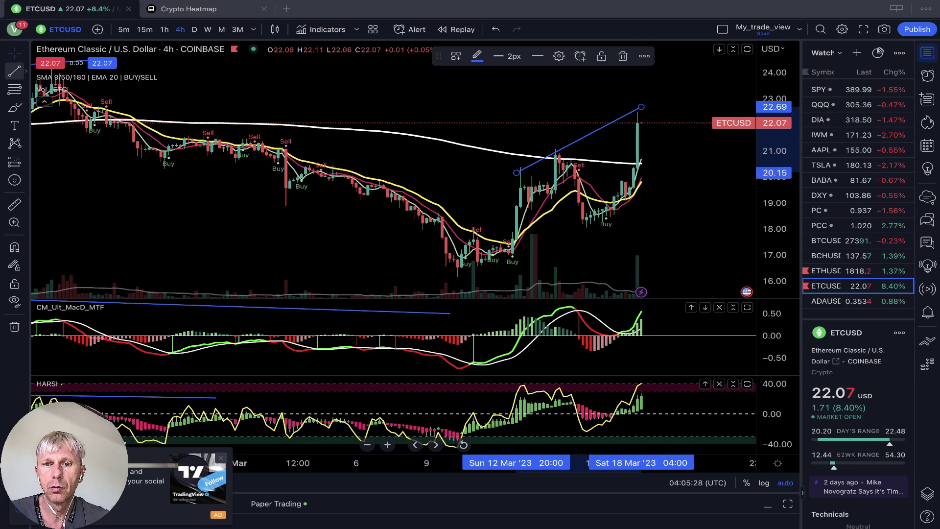
click(571, 305)
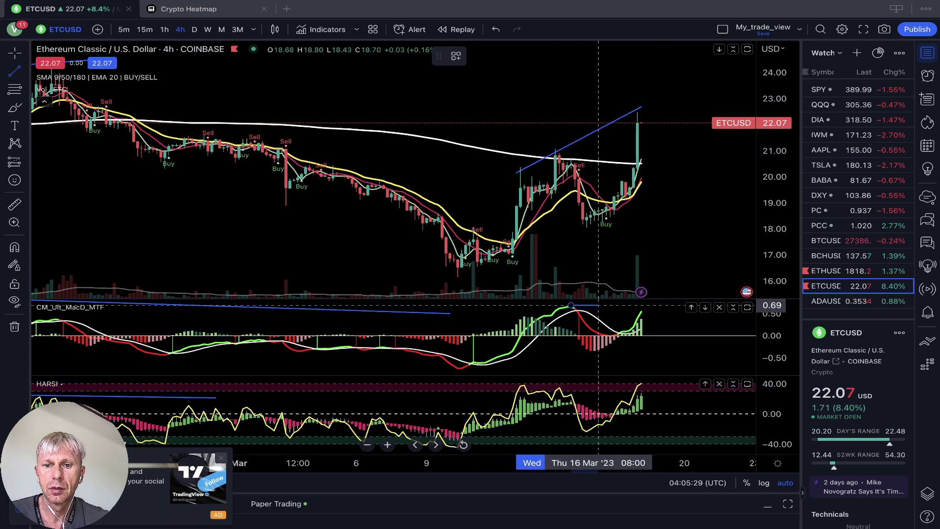
click(665, 308)
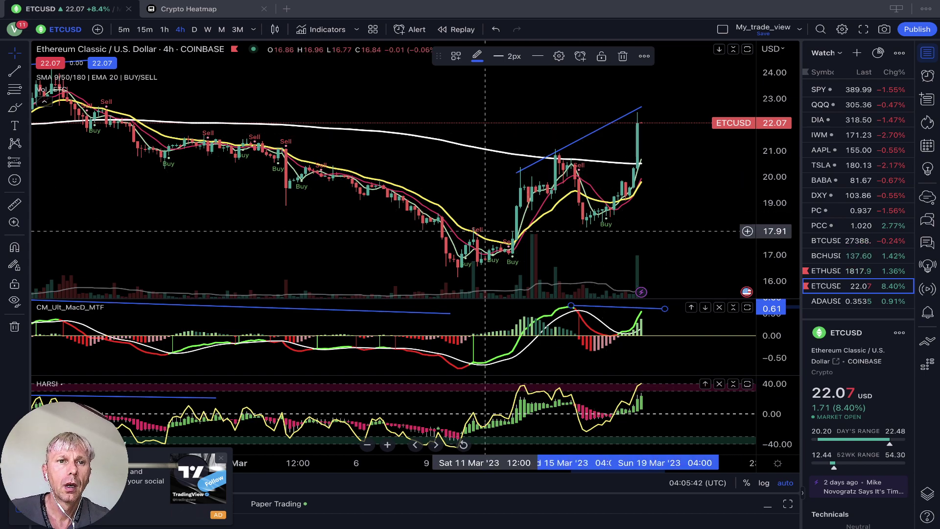
On the ETCUSD 1-hour chart, move the MACD trendline back in time so it ends on 17 Mar
click(165, 29)
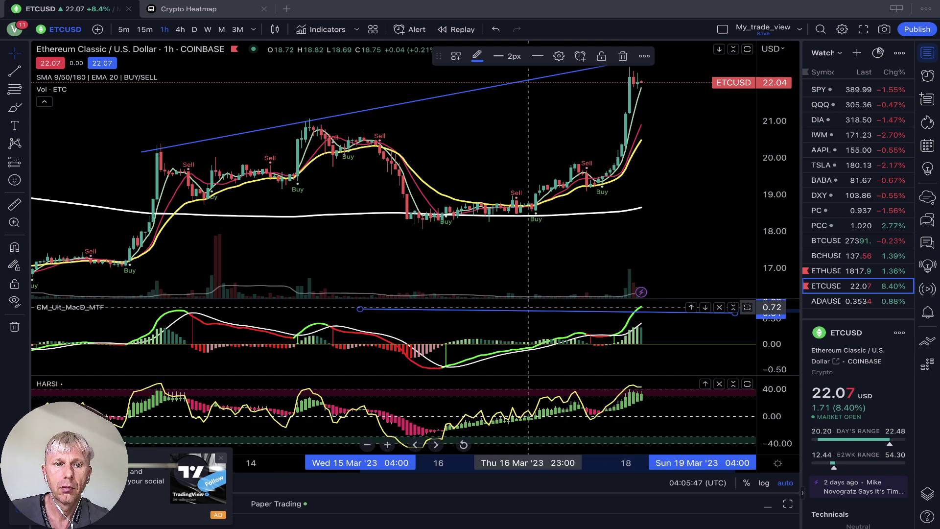
mouse_move(525, 310)
mouse_down()
mouse_move(326, 321)
mouse_move(318, 331)
mouse_move(346, 312)
mouse_move(345, 366)
mouse_move(326, 374)
mouse_move(345, 338)
mouse_move(376, 314)
mouse_up()
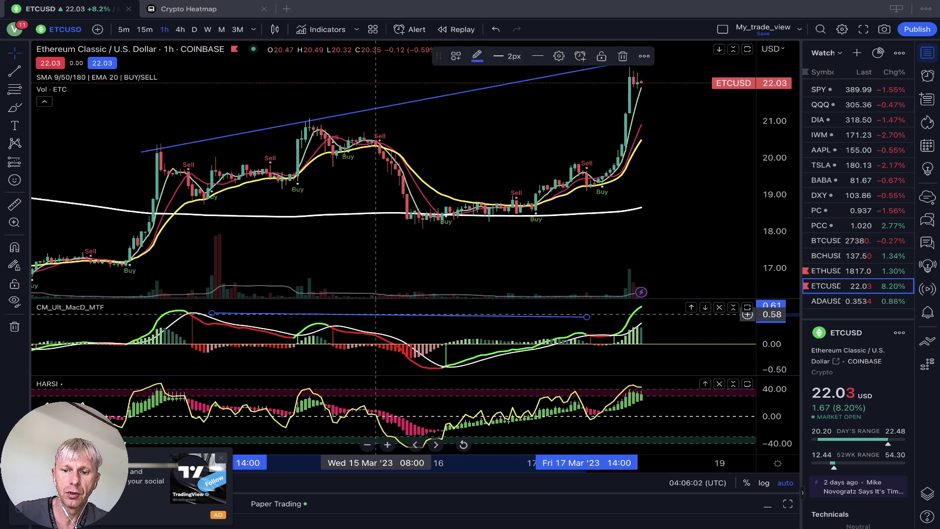
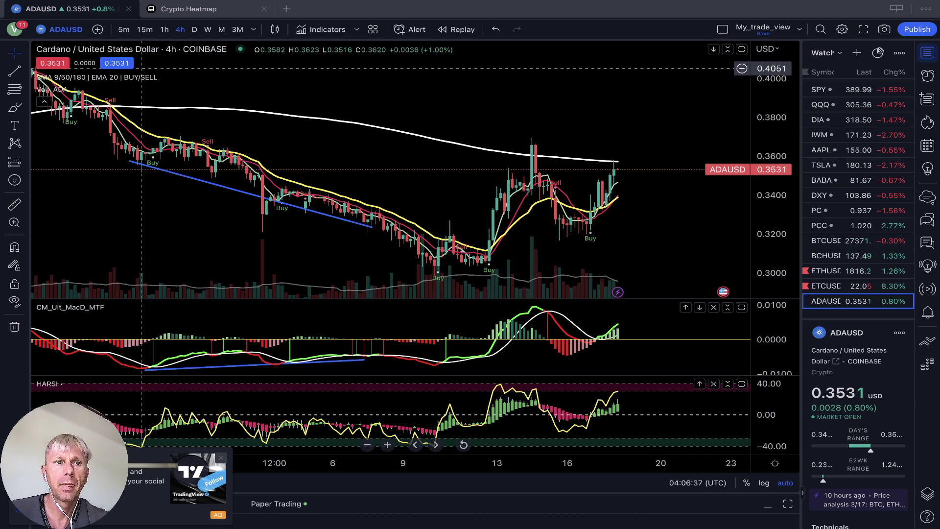
On the ADAUSD 1-hour chart, draw a price trendline from about 0.3282 on 16 Mar to 0.3604 on 18 Mar
click(165, 29)
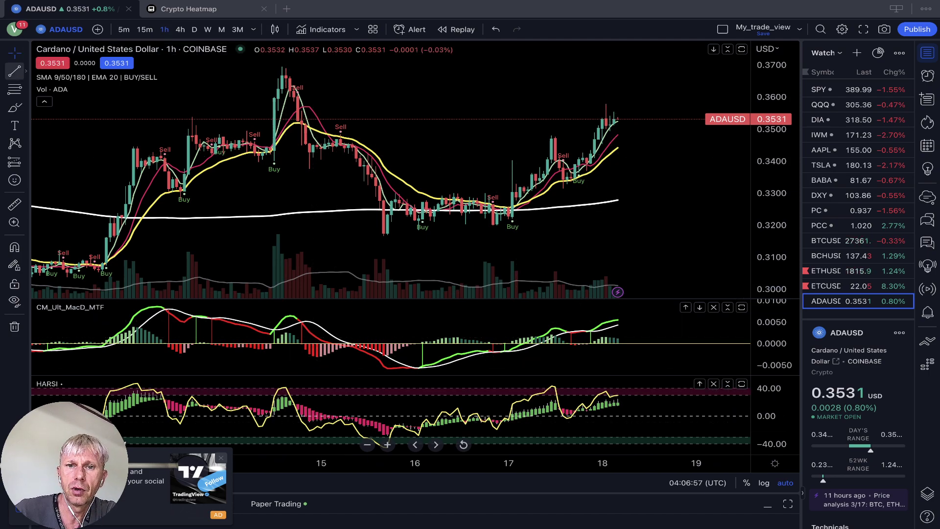
click(14, 71)
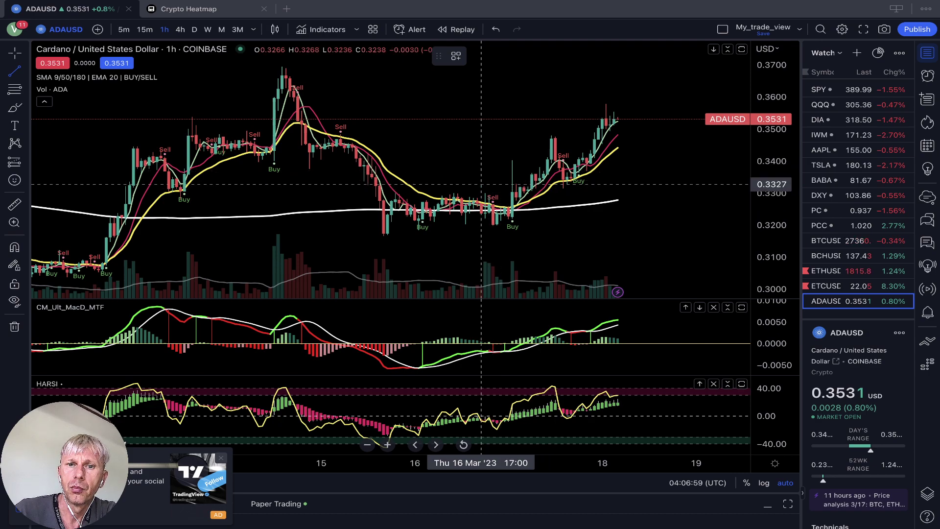
click(477, 199)
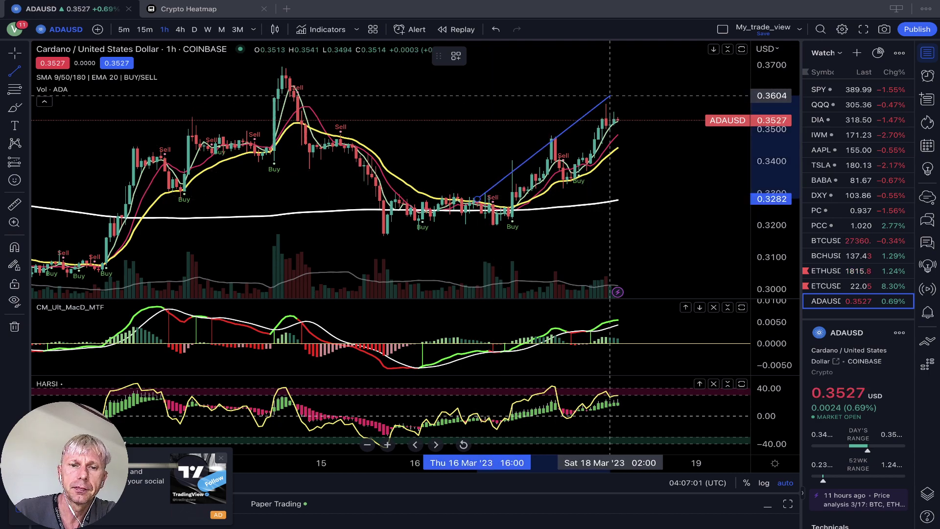
click(610, 95)
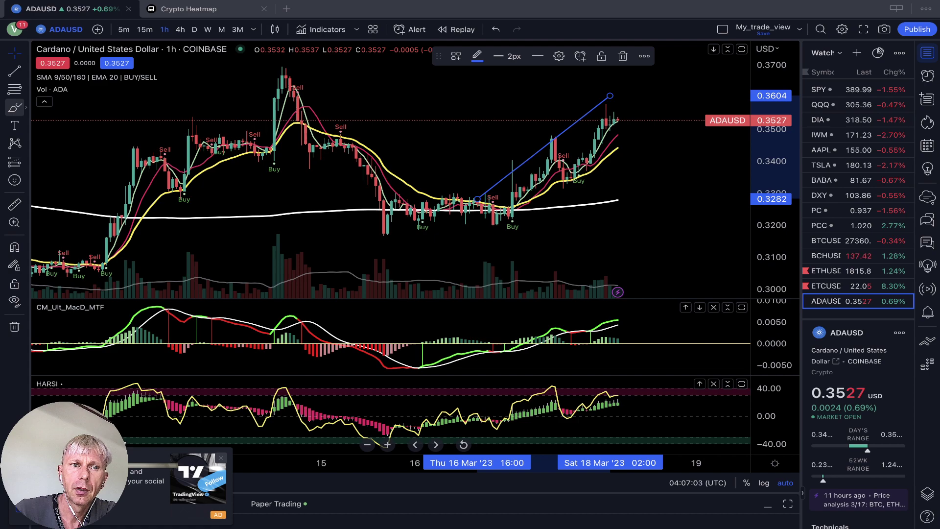
Draw a HARSI trendline on the ADAUSD 1-hour chart from about 46.24 on 17 Mar to 33.94 on 18 Mar
click(14, 71)
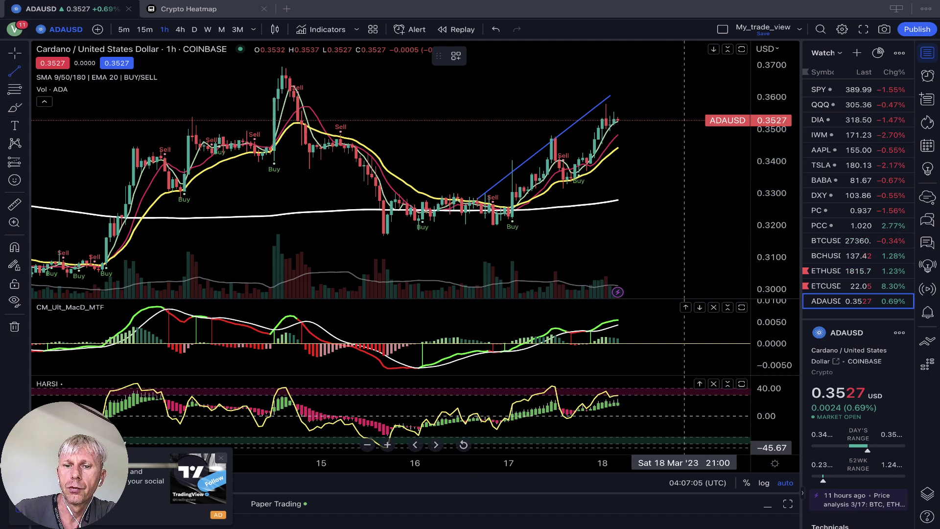
click(551, 384)
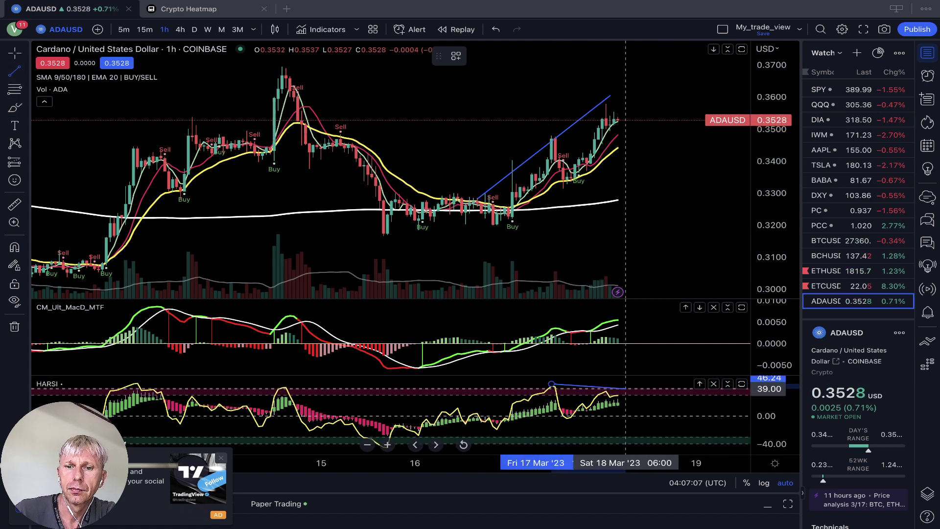
click(626, 392)
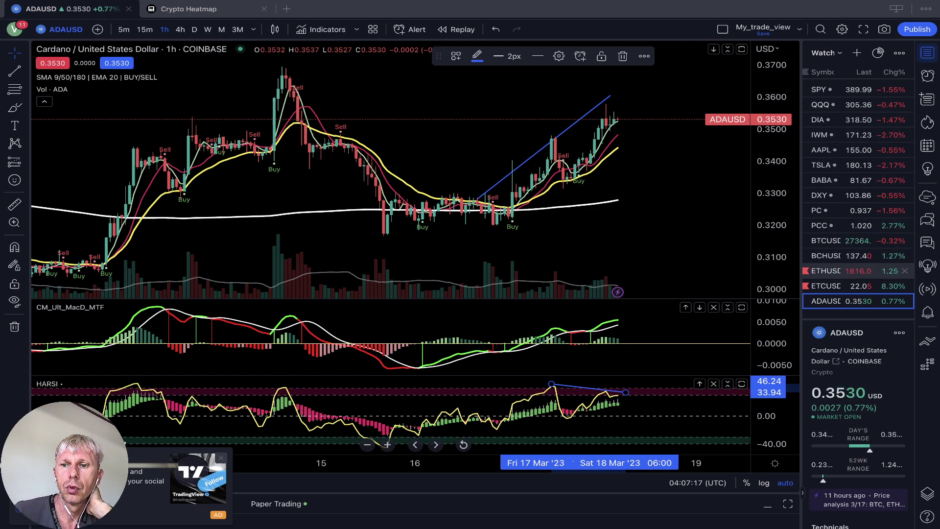
Open the BTCUSD daily chart and examine the long-term price history back to the peak above 60000
click(833, 241)
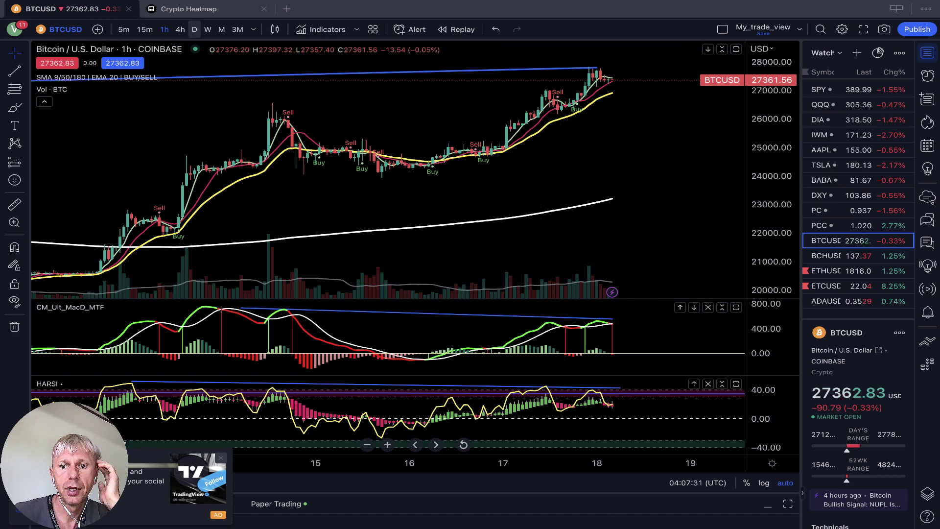
click(194, 29)
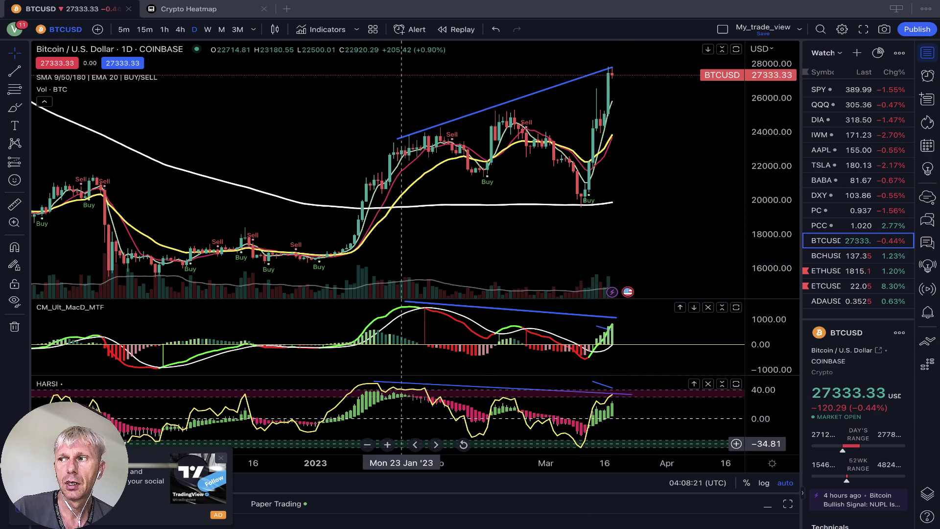
click(368, 445)
click(367, 445)
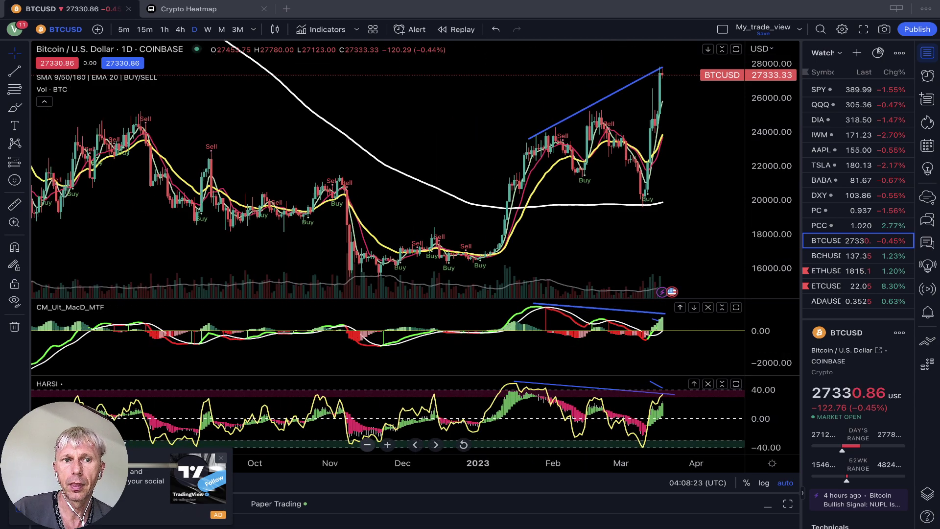
click(367, 445)
click(367, 444)
click(368, 445)
click(367, 445)
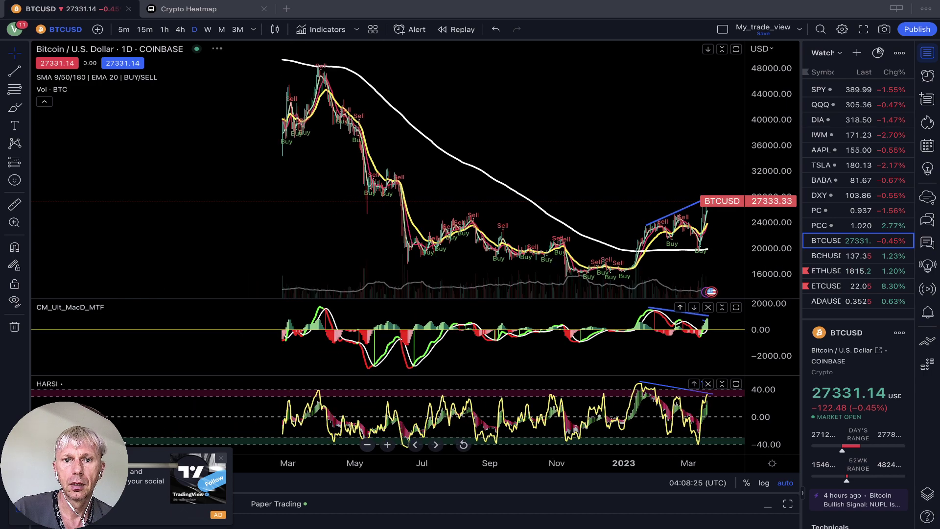
click(368, 445)
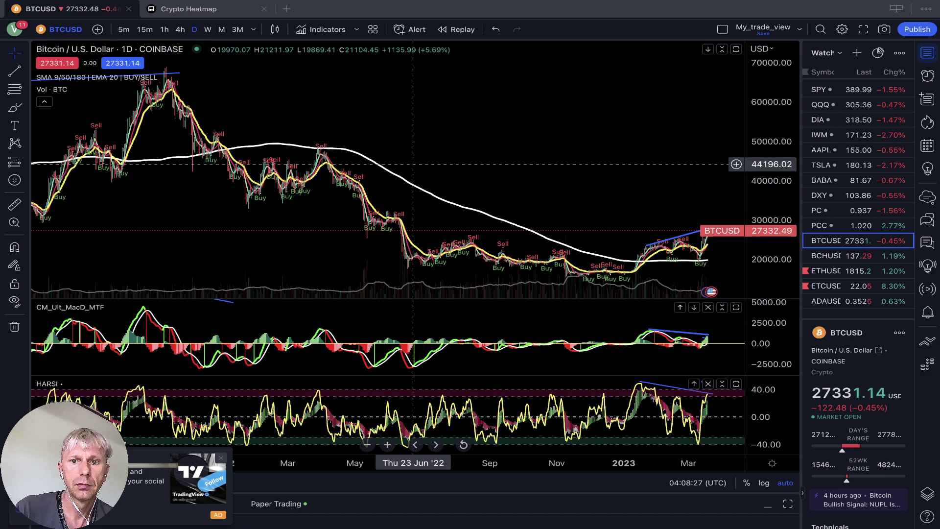
drag(479, 119, 398, 115)
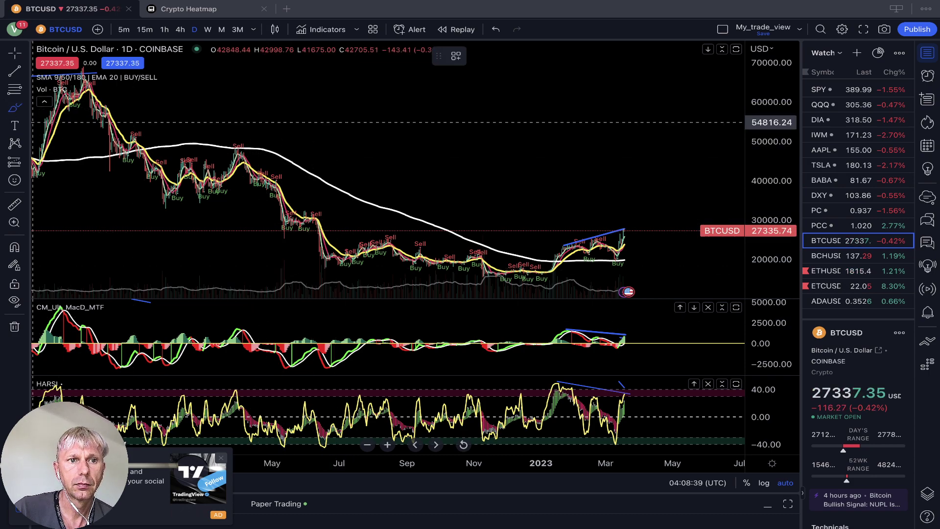
Try a rectangle around the May–June 2022 BTCUSD consolidation with its upper edge at about 32168, and delete it
click(24, 108)
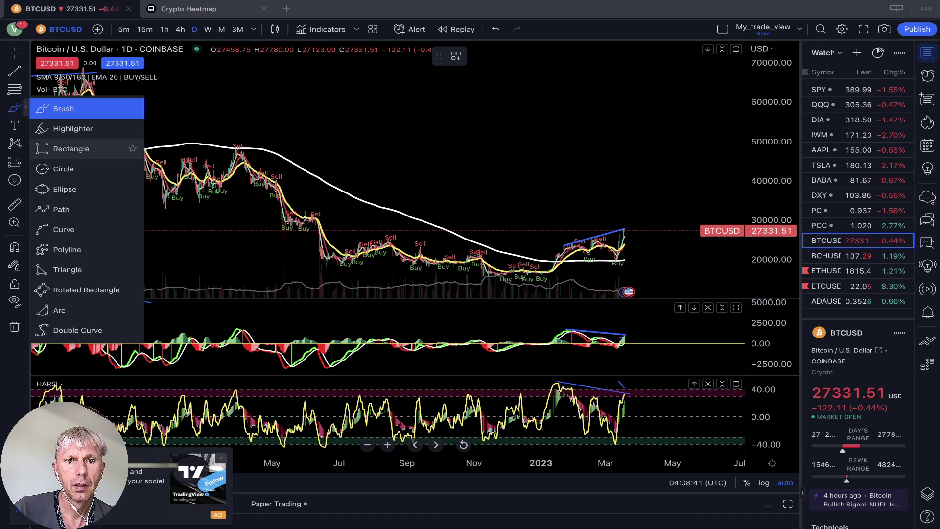
click(73, 148)
click(275, 211)
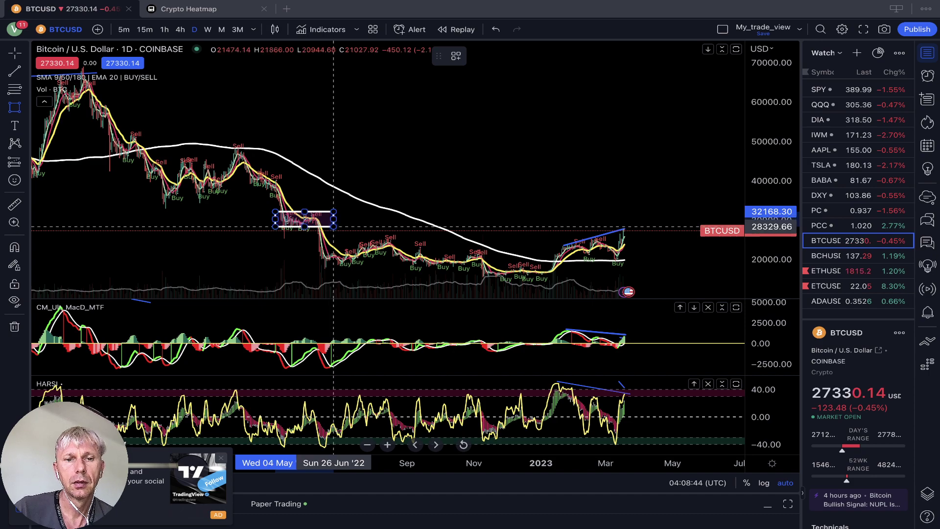
click(333, 228)
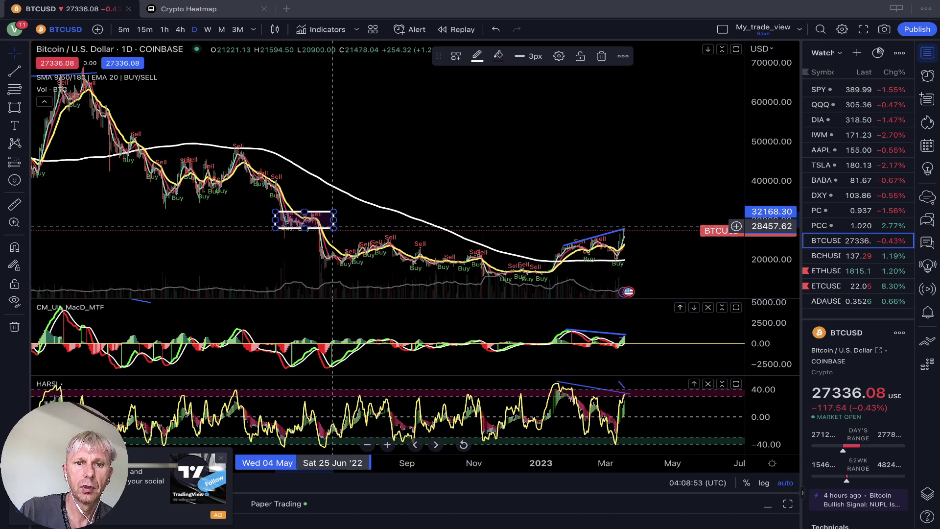
key(Delete)
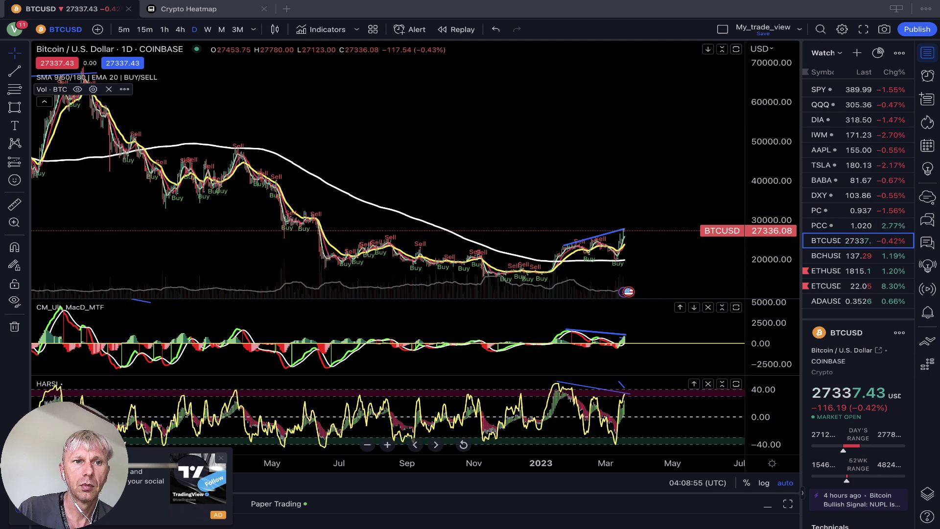
Draw a horizontal trendline on the BTCUSD daily chart at about 28713, from 10 May 2022 to 18 May 2023
click(15, 71)
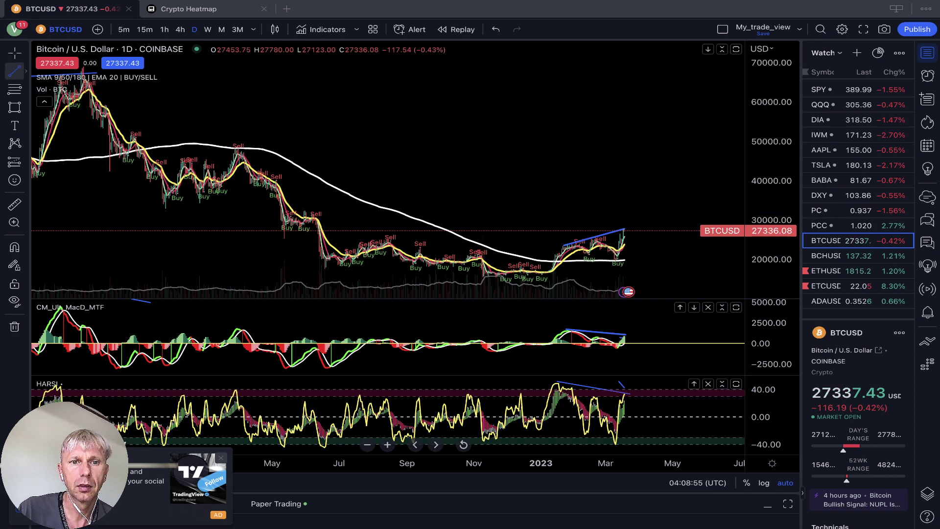
click(282, 225)
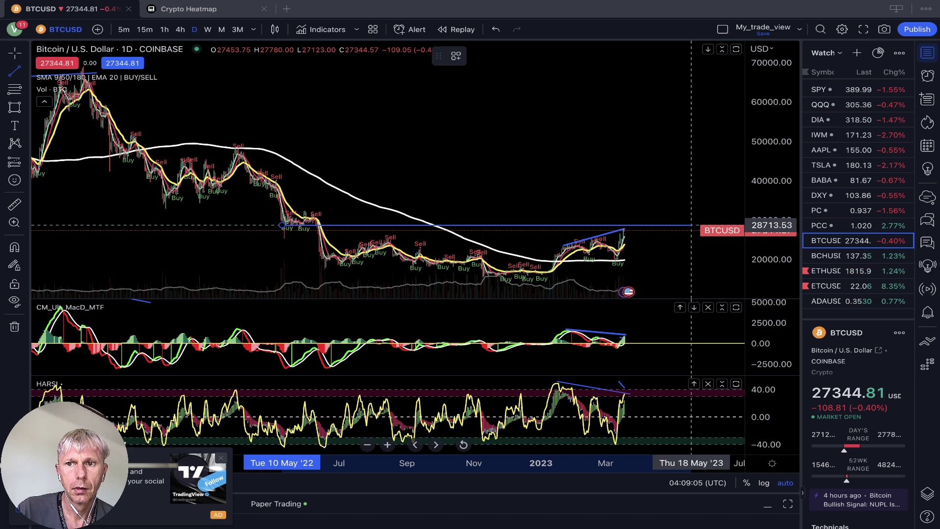
click(692, 226)
Raise the horizontal BTCUSD trendline to about 29149 along the May–June 2022 consolidation
scroll(527, 165, right, 5)
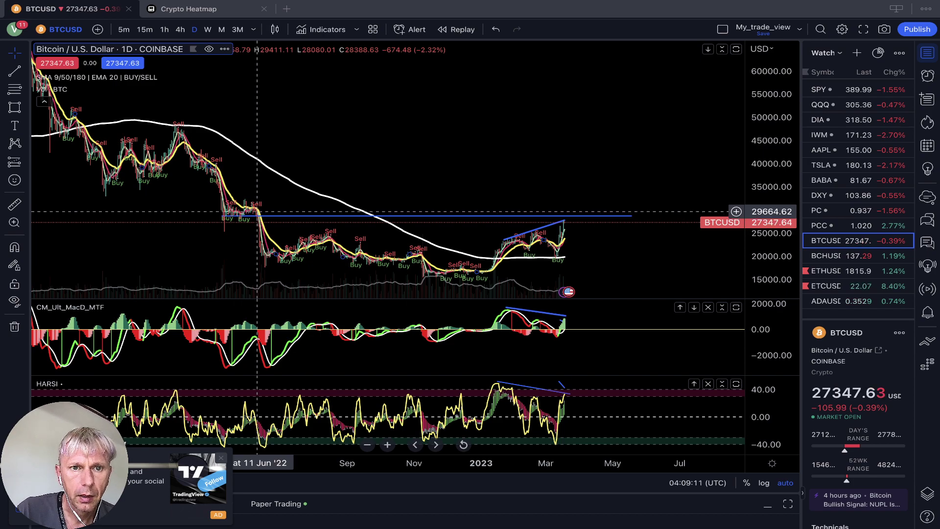
drag(263, 216, 263, 213)
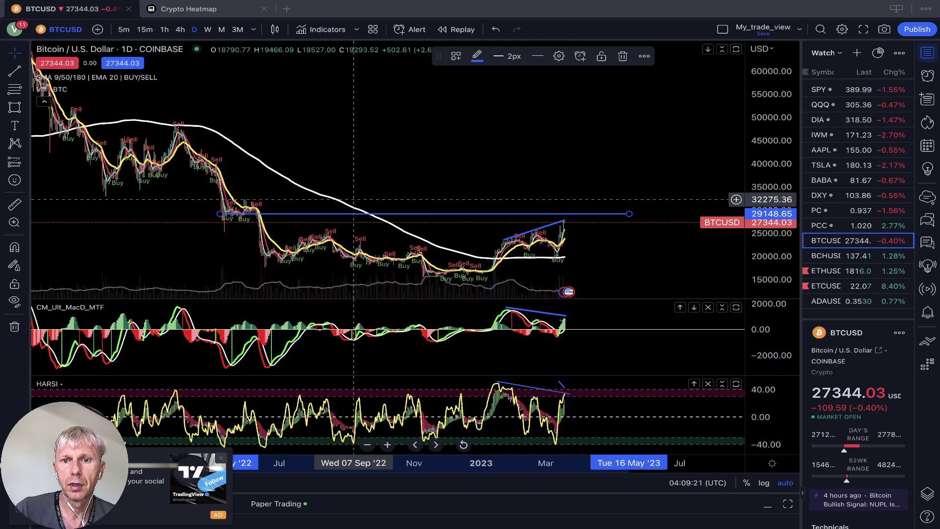
click(661, 282)
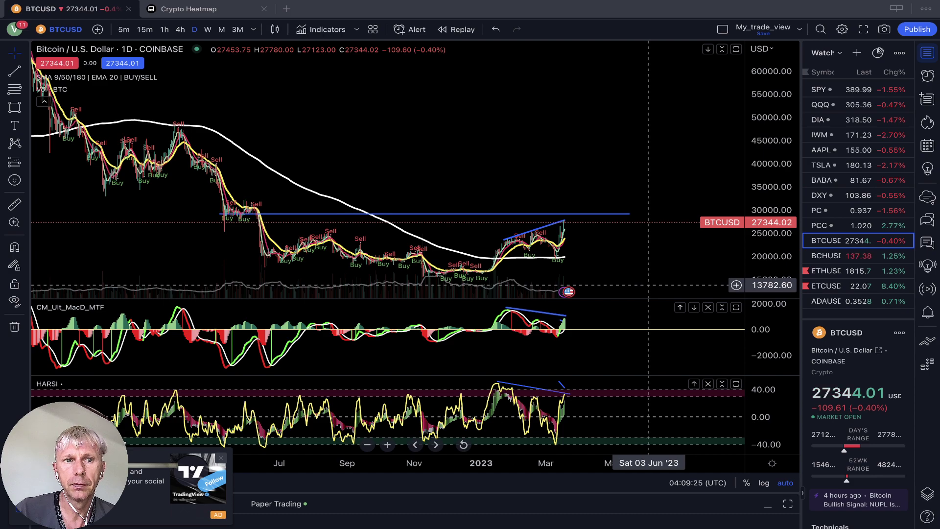
Lower the horizontal BTCUSD trendline to about 28757, ending it on 15 May 2023
drag(477, 152, 525, 153)
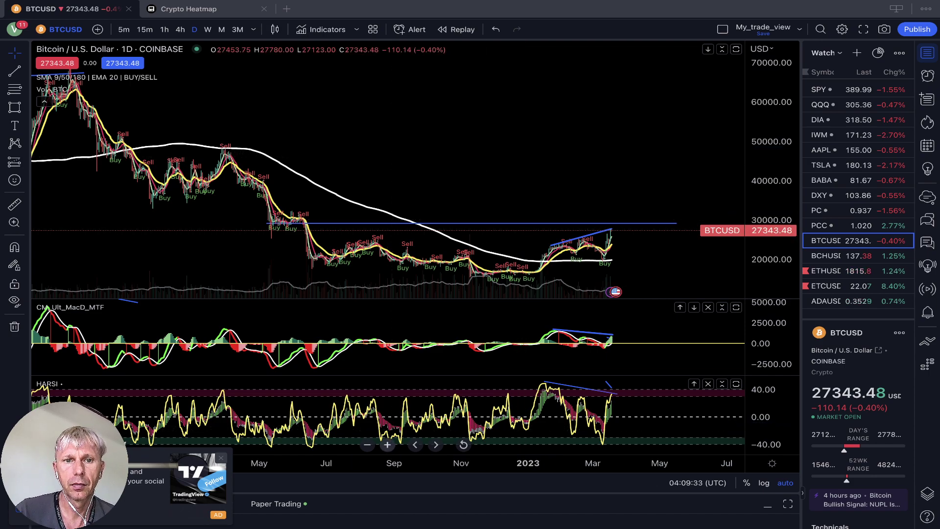
scroll(387, 177, up, 2)
click(387, 445)
click(387, 444)
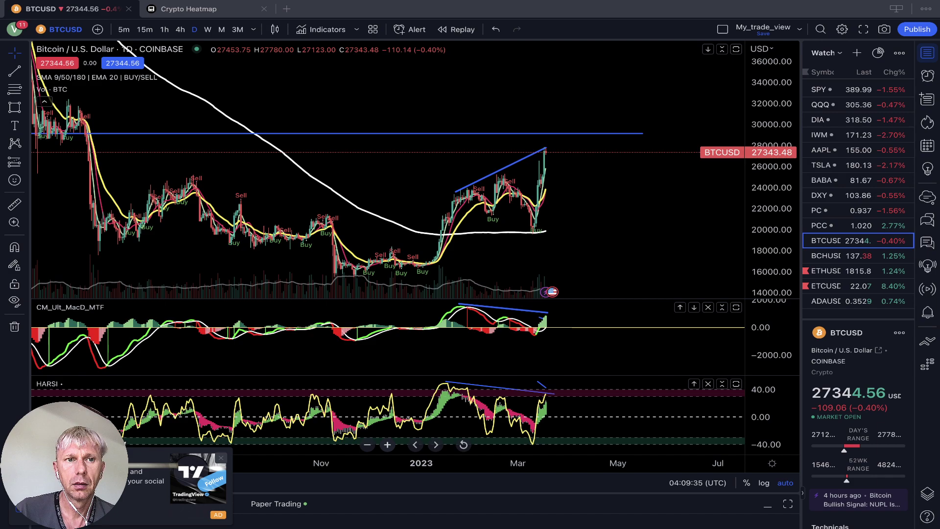
scroll(201, 145, left, 5)
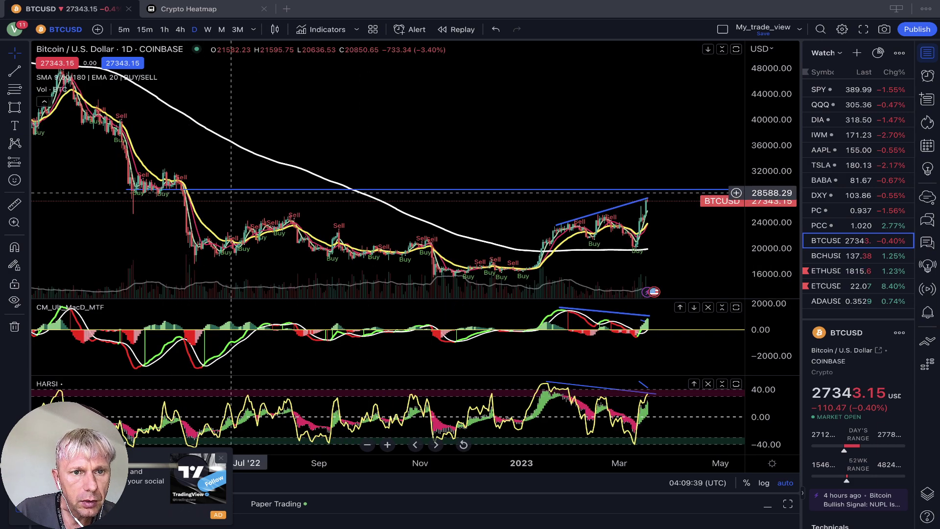
click(237, 188)
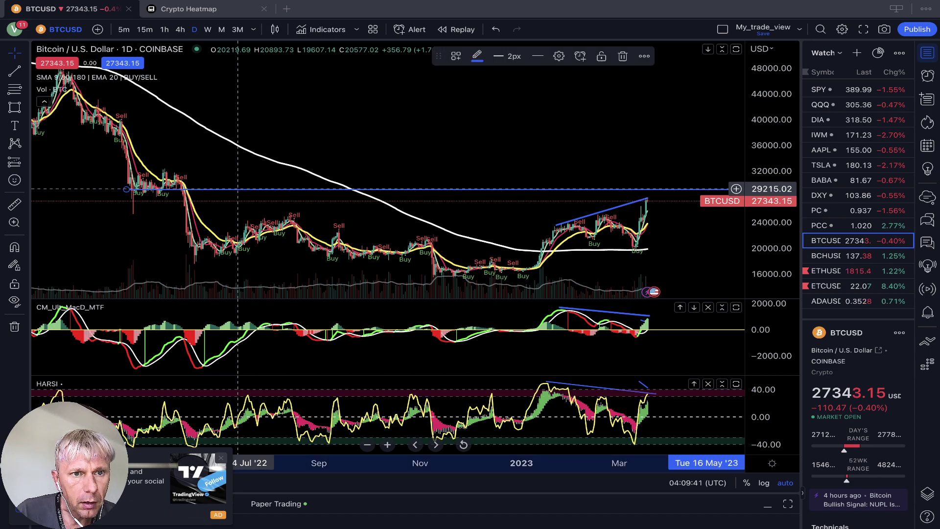
drag(237, 189, 238, 192)
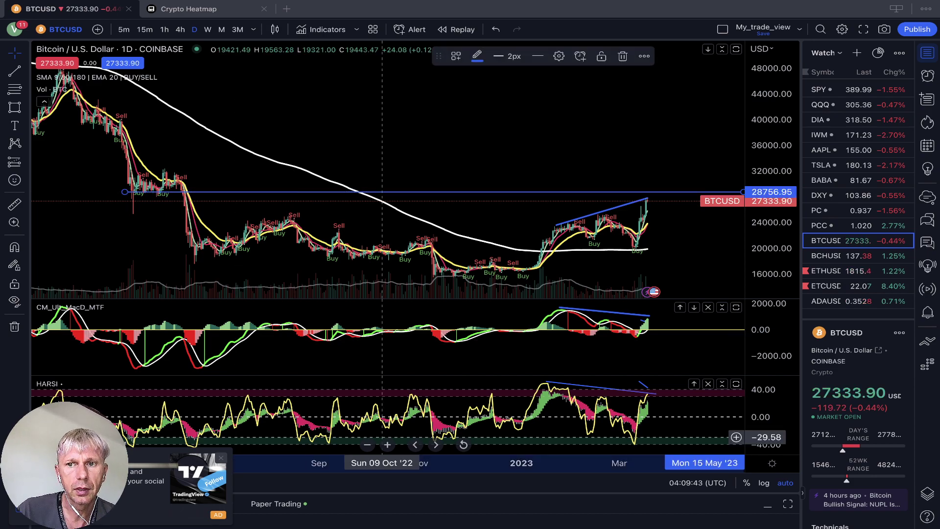
Lower the horizontal trendline to about 28444 and compare it with the March 2023 BTCUSD high
click(387, 444)
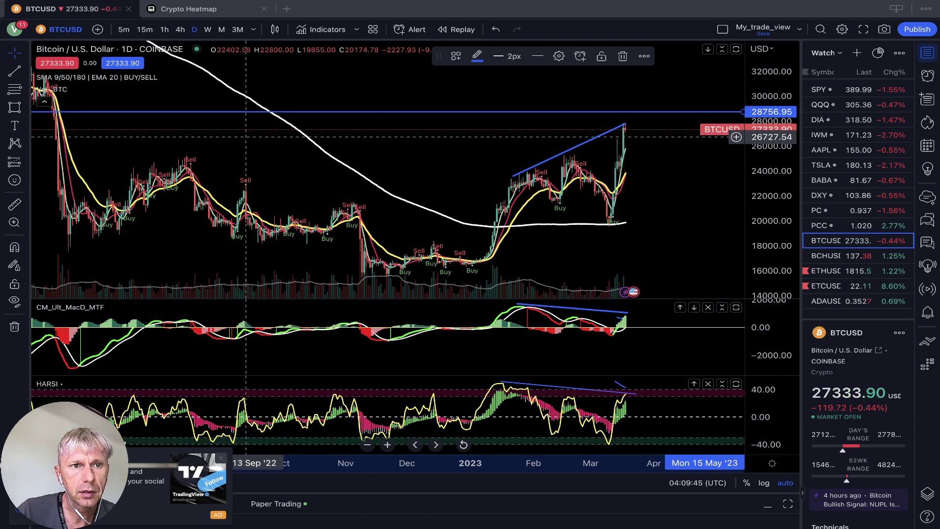
drag(246, 136, 545, 148)
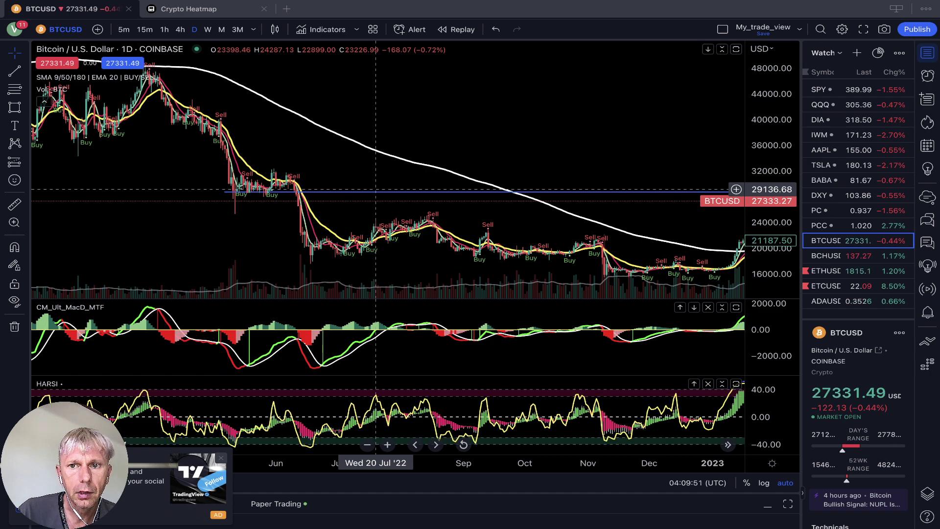
click(376, 191)
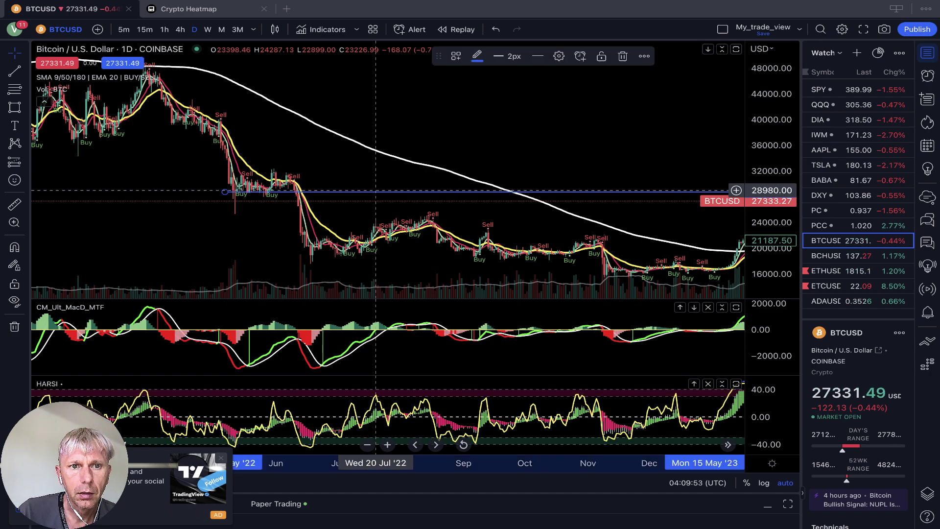
drag(376, 190, 252, 174)
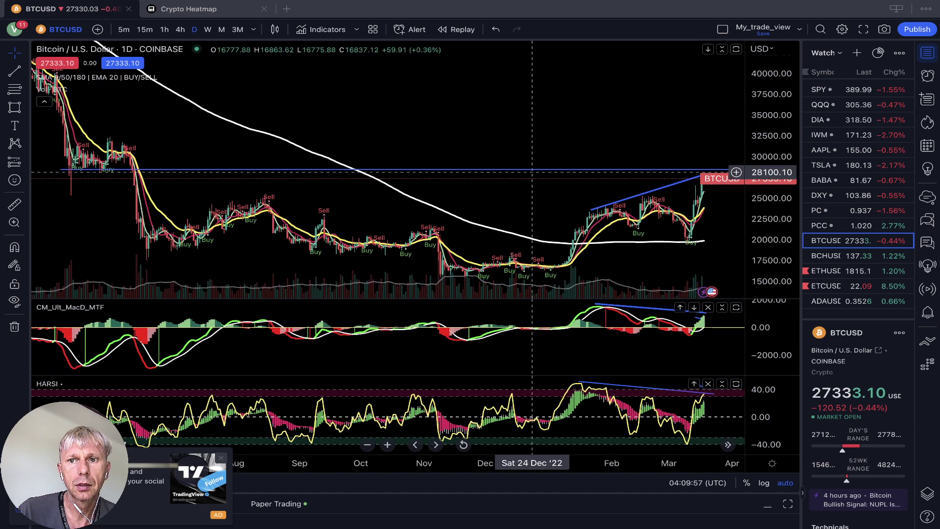
click(729, 170)
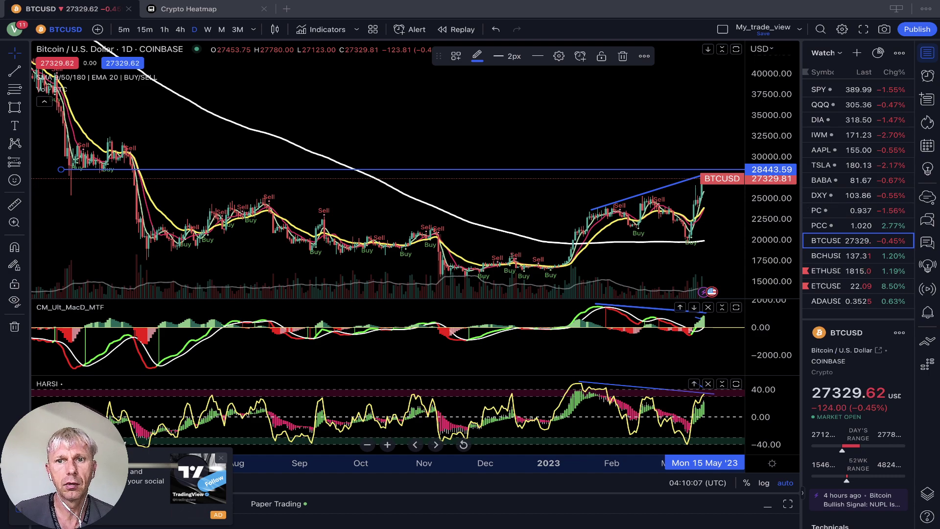
mouse_move(637, 147)
mouse_down()
mouse_move(521, 132)
mouse_move(532, 130)
mouse_up()
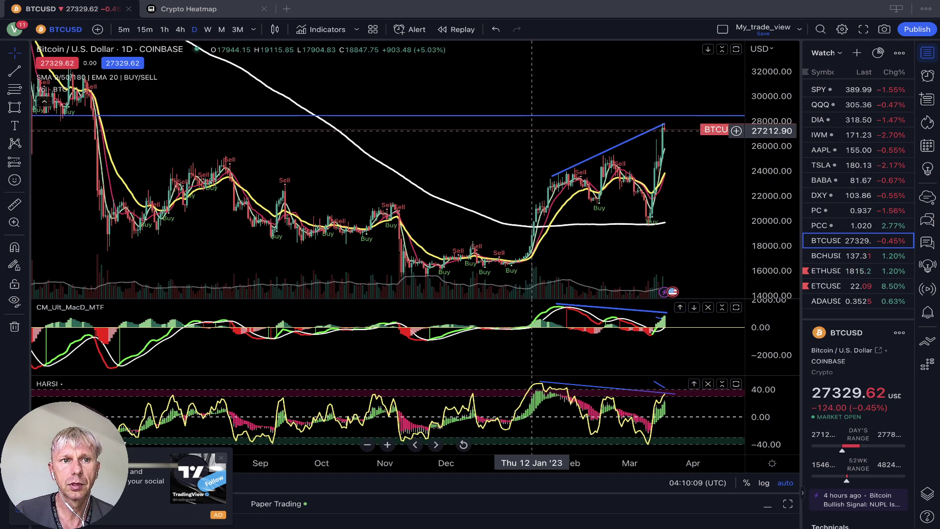